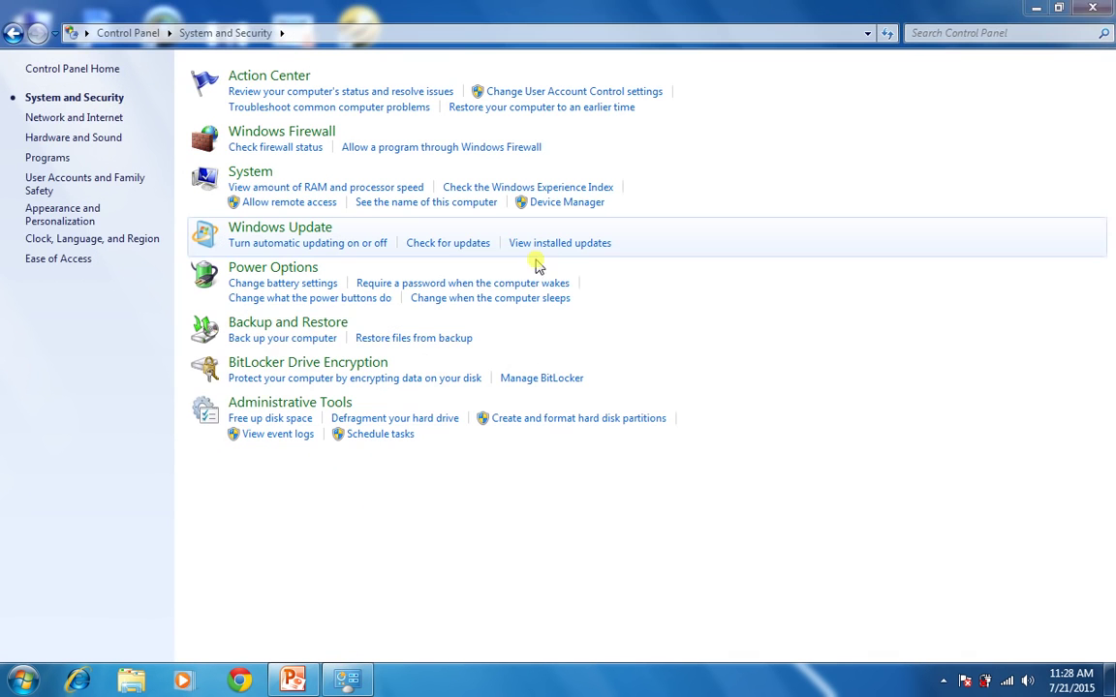
# Open Backup and Restore, start changing the backup settings, and reposition the setup window over the page.
pyautogui.click(285, 324)
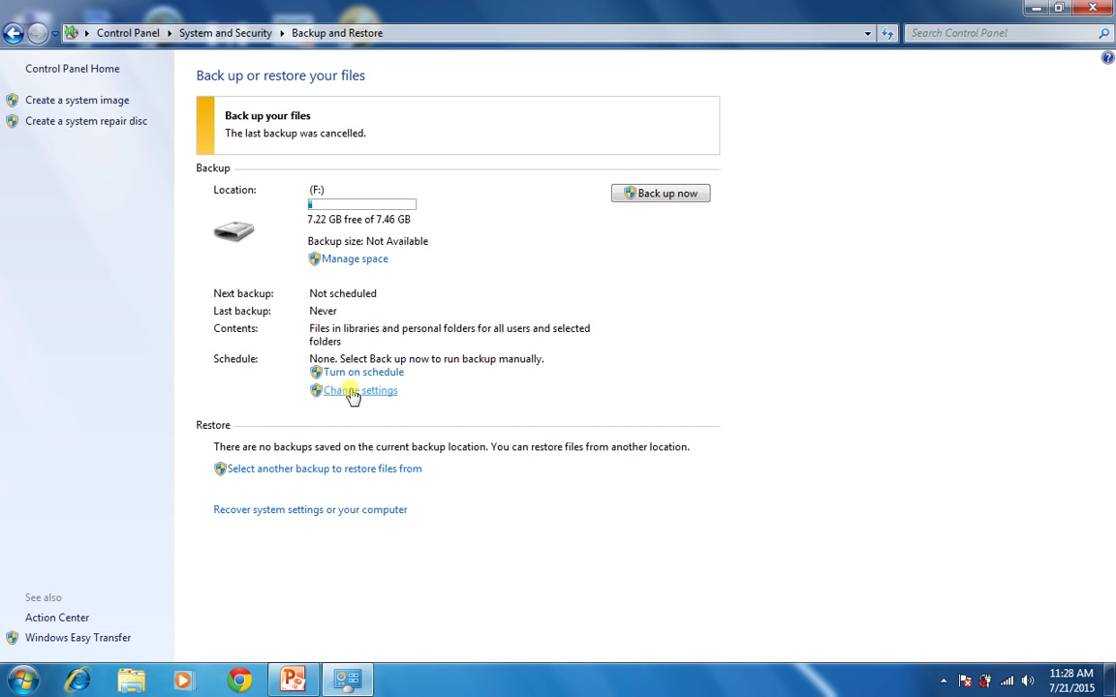
pyautogui.click(352, 391)
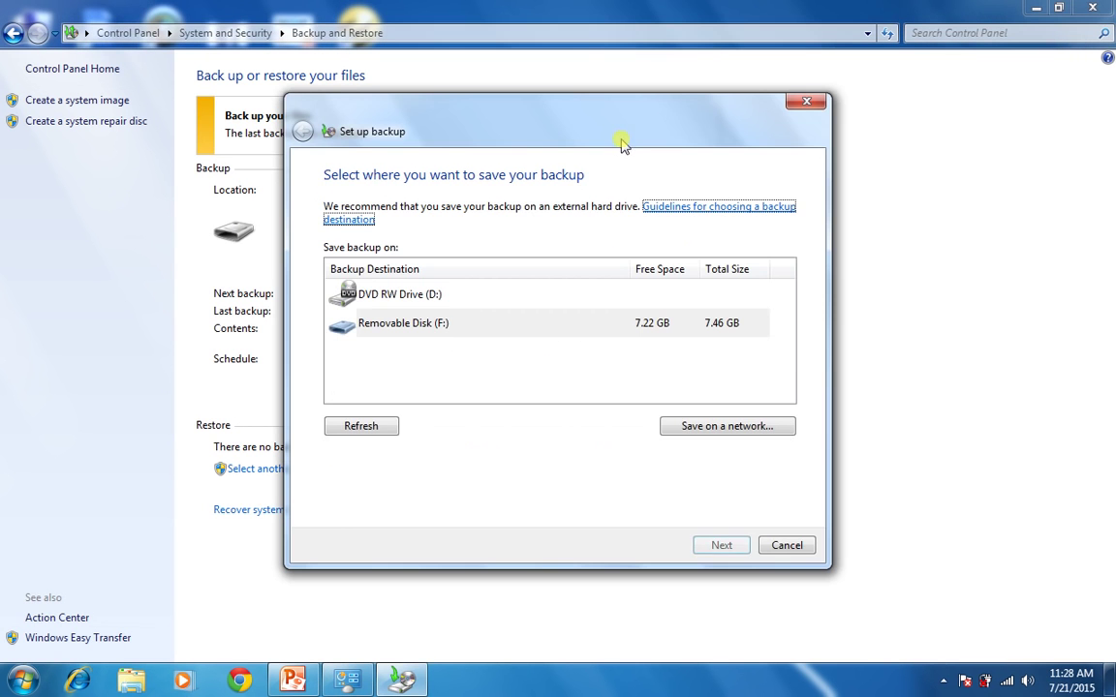
pyautogui.moveTo(642, 119); pyautogui.dragTo(758, 230)
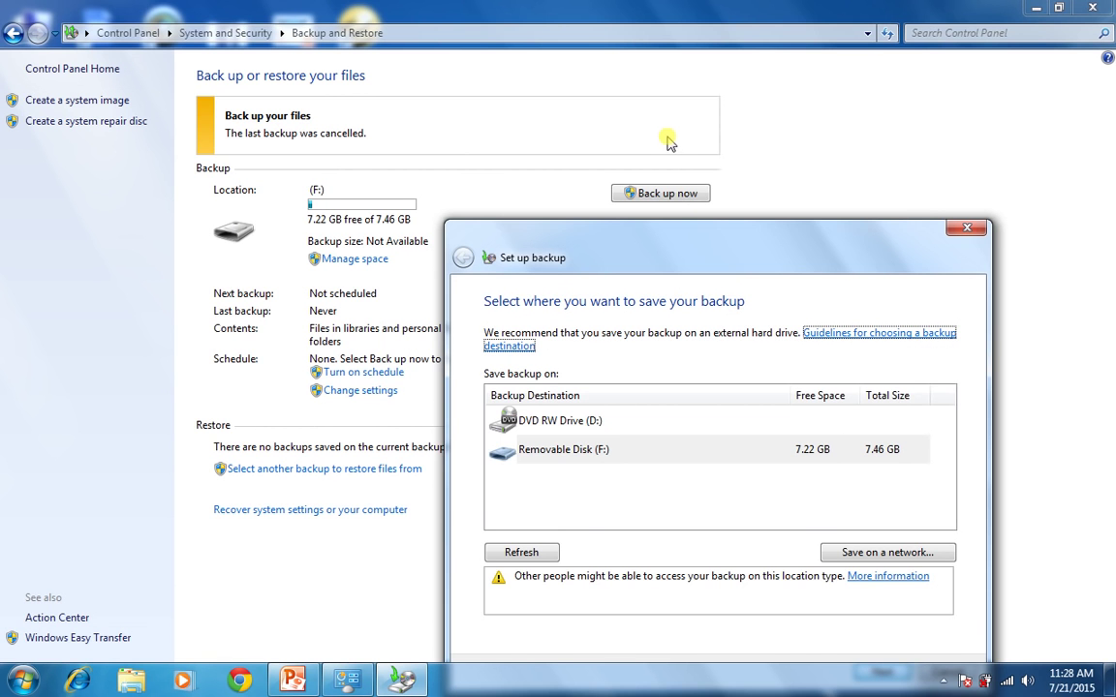
pyautogui.moveTo(673, 230); pyautogui.dragTo(602, 47)
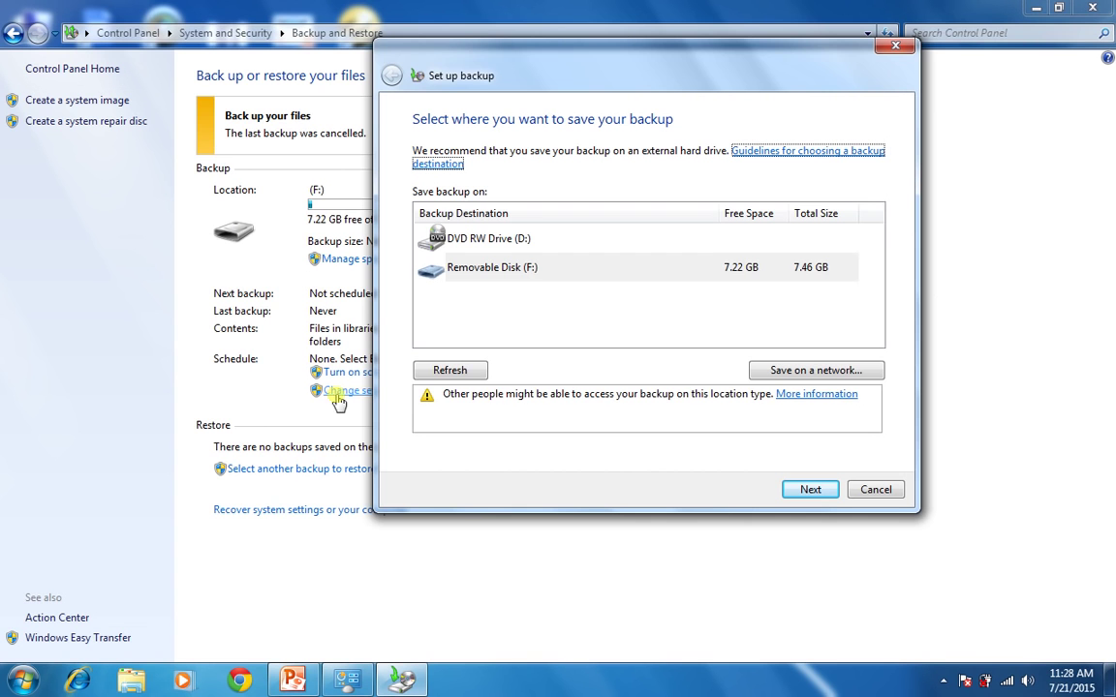
# Try DVD RW Drive (D:) as the backup destination, then settle on Removable Disk (F:).
pyautogui.click(508, 244)
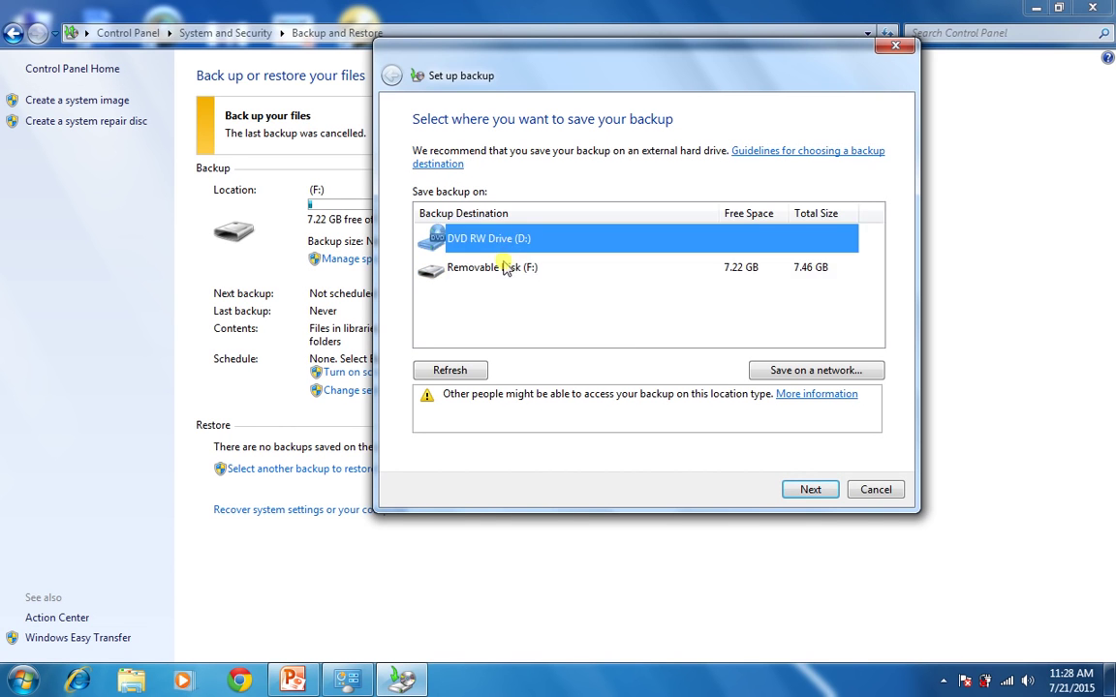
pyautogui.click(503, 267)
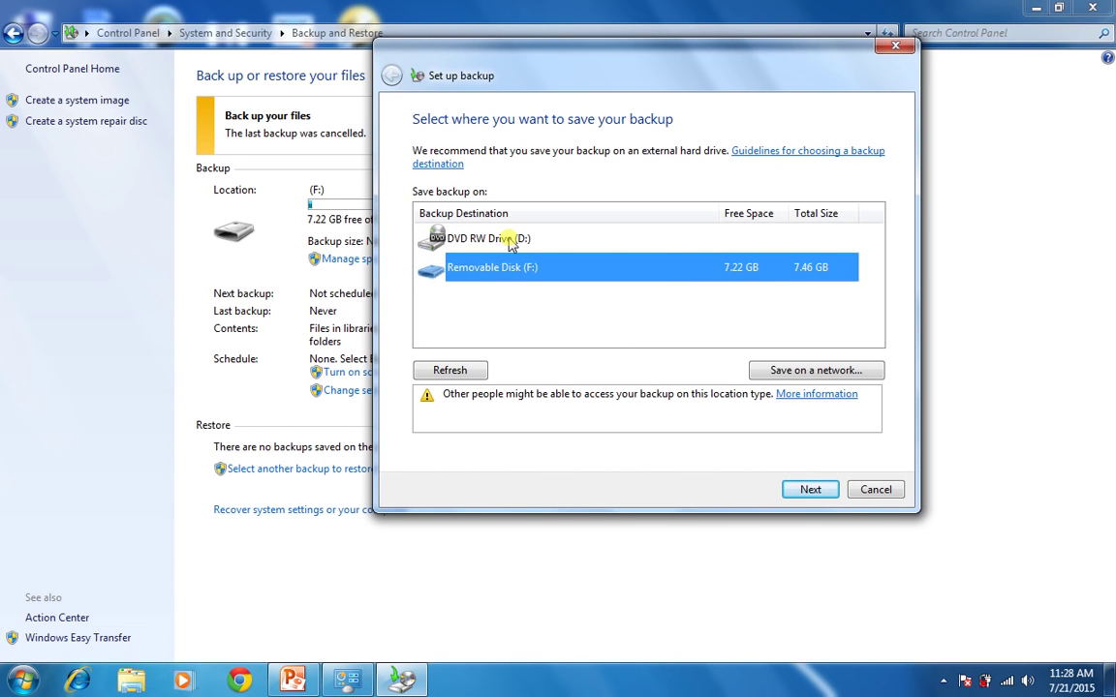
pyautogui.click(510, 244)
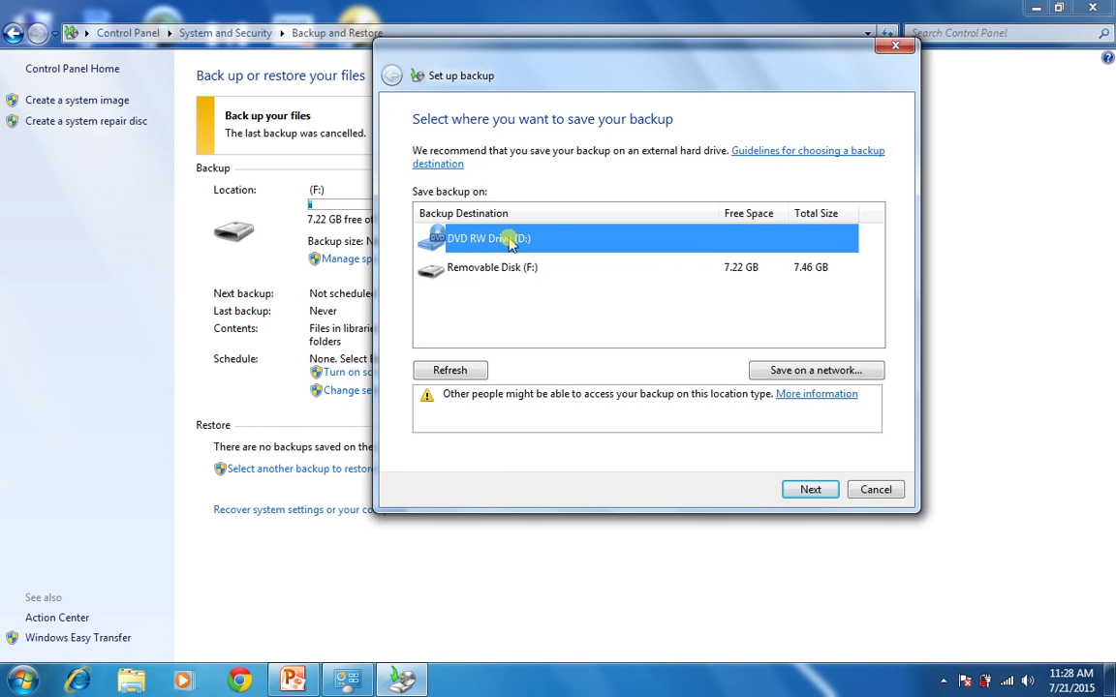
pyautogui.click(459, 272)
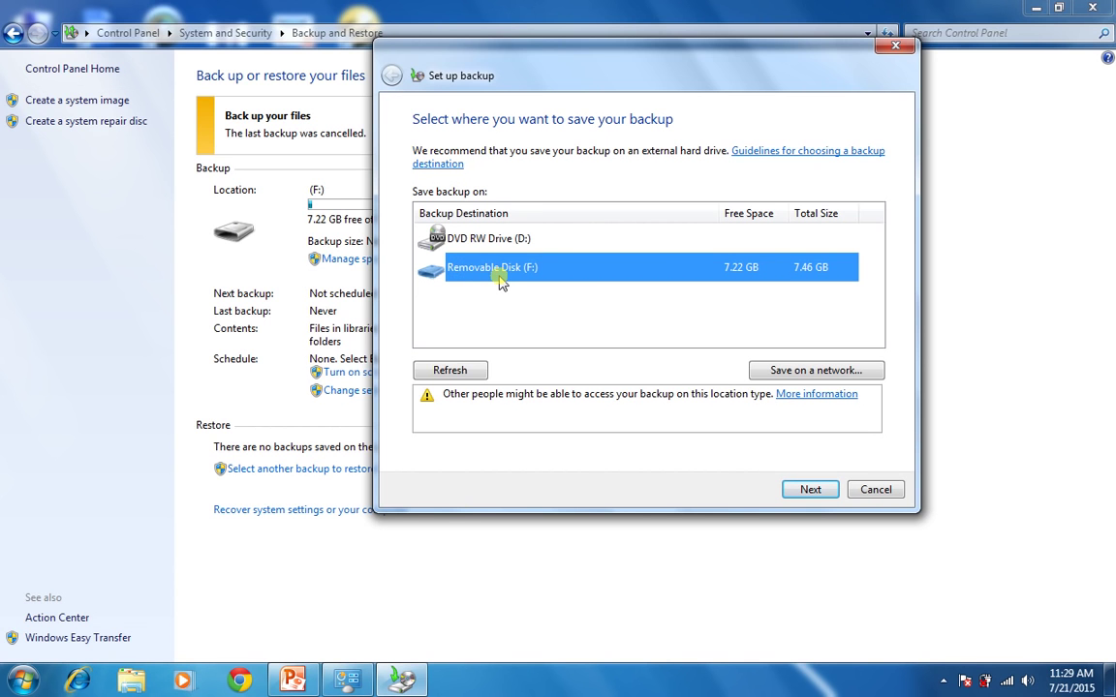
# Read the help guidelines comparing the advantages and disadvantages of each backup destination type.
pyautogui.click(794, 155)
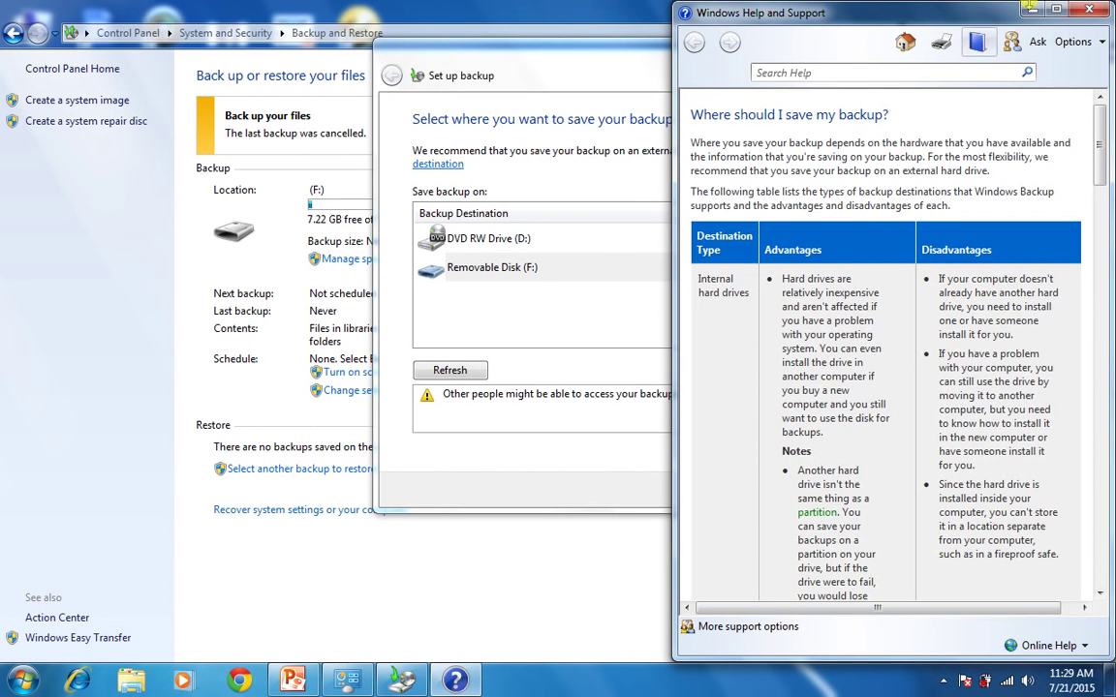
pyautogui.click(1055, 11)
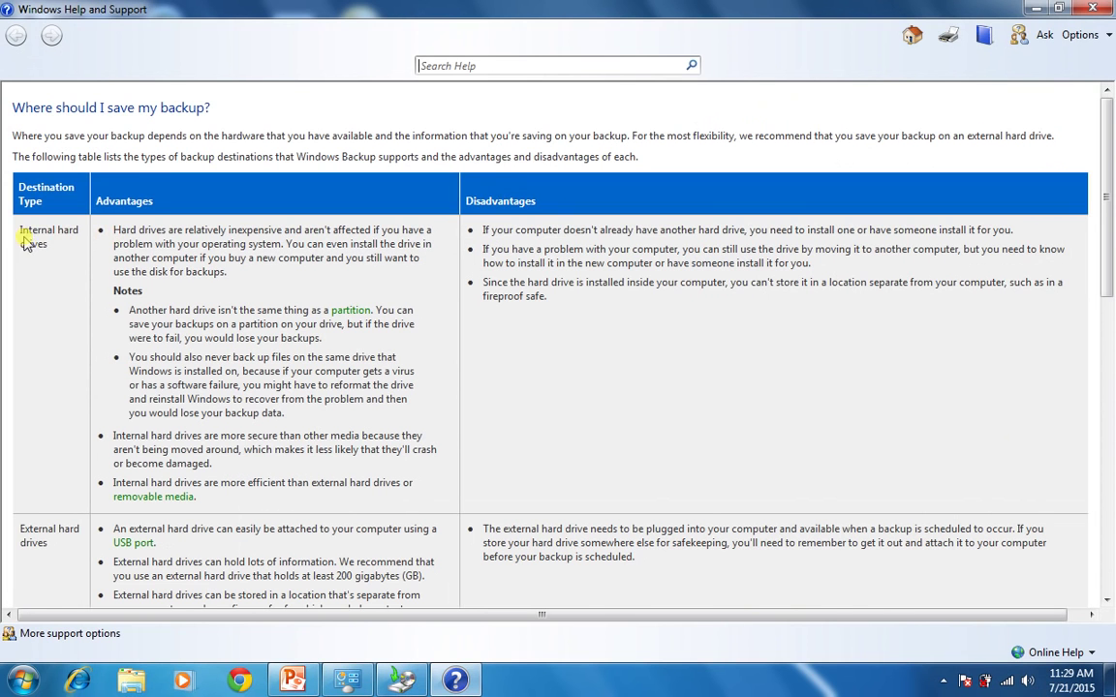
pyautogui.moveTo(19, 229); pyautogui.dragTo(58, 262)
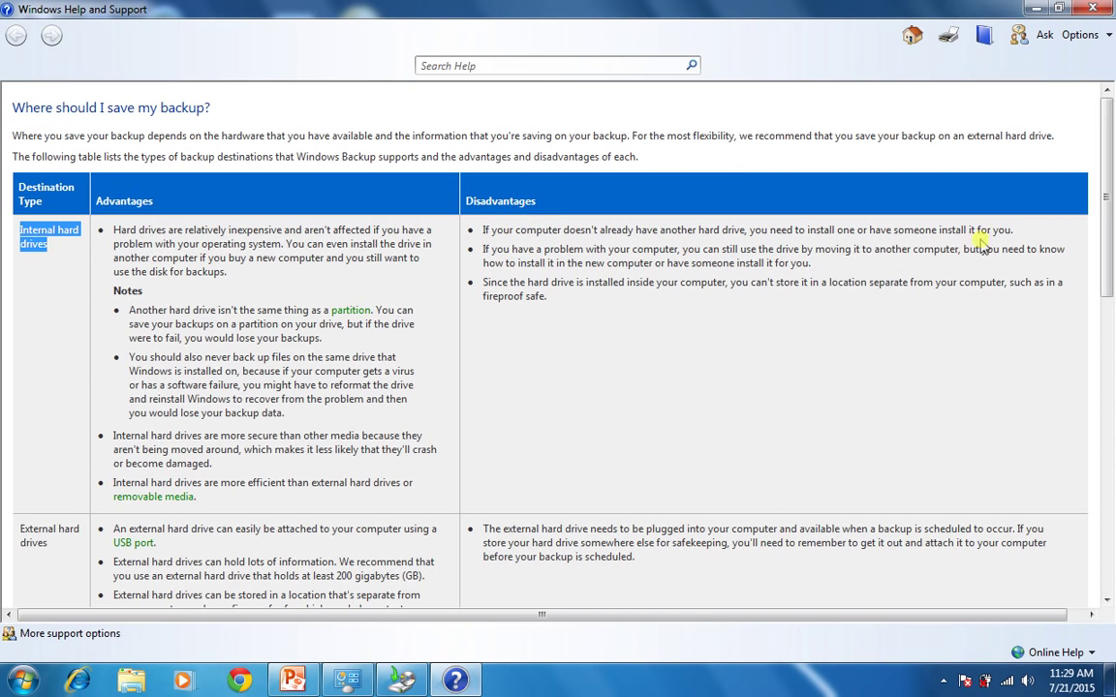
pyautogui.moveTo(1103, 219); pyautogui.dragTo(1109, 311)
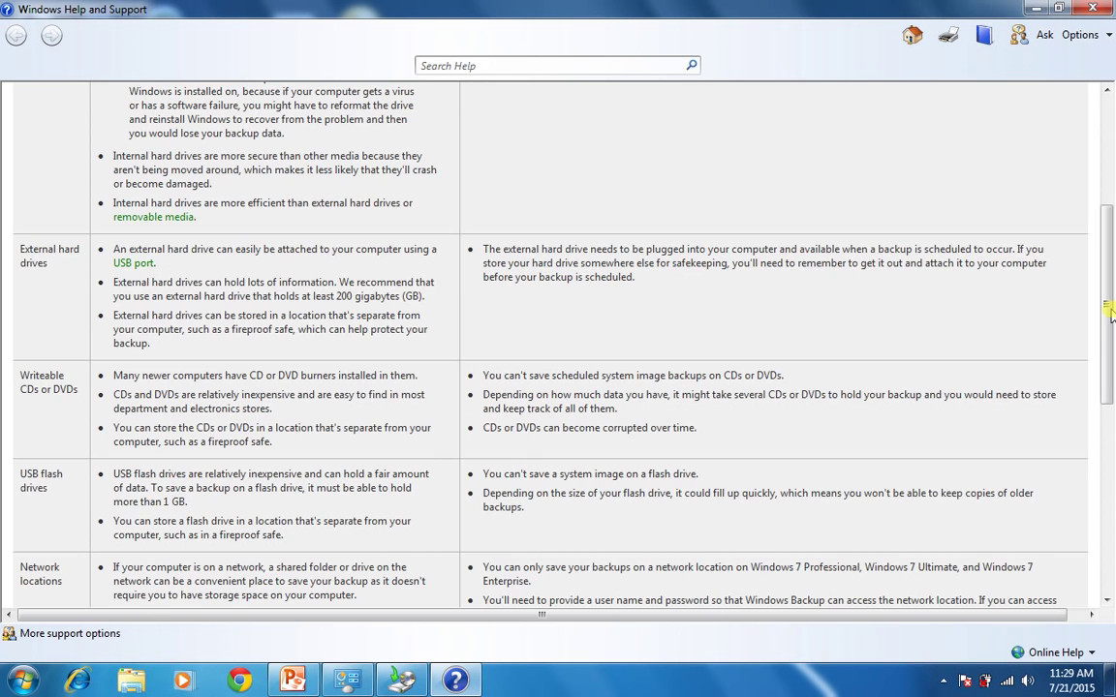
pyautogui.moveTo(1109, 311); pyautogui.dragTo(1110, 406)
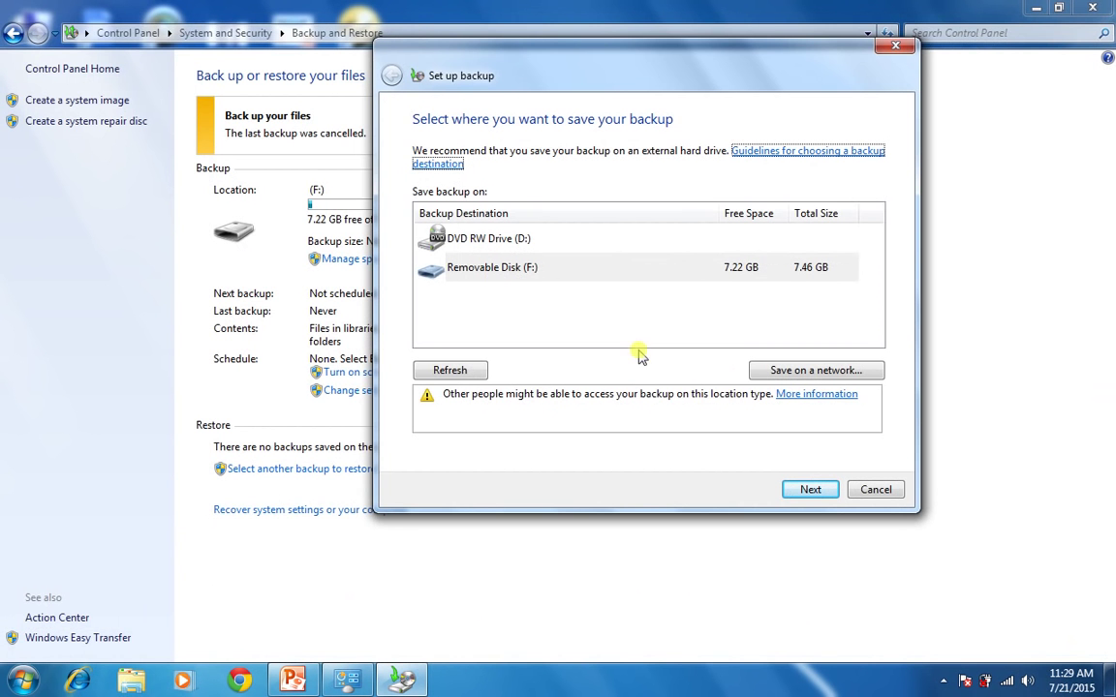
# View the network location and credential options for saving the backup, and cancel out of them.
pyautogui.click(811, 377)
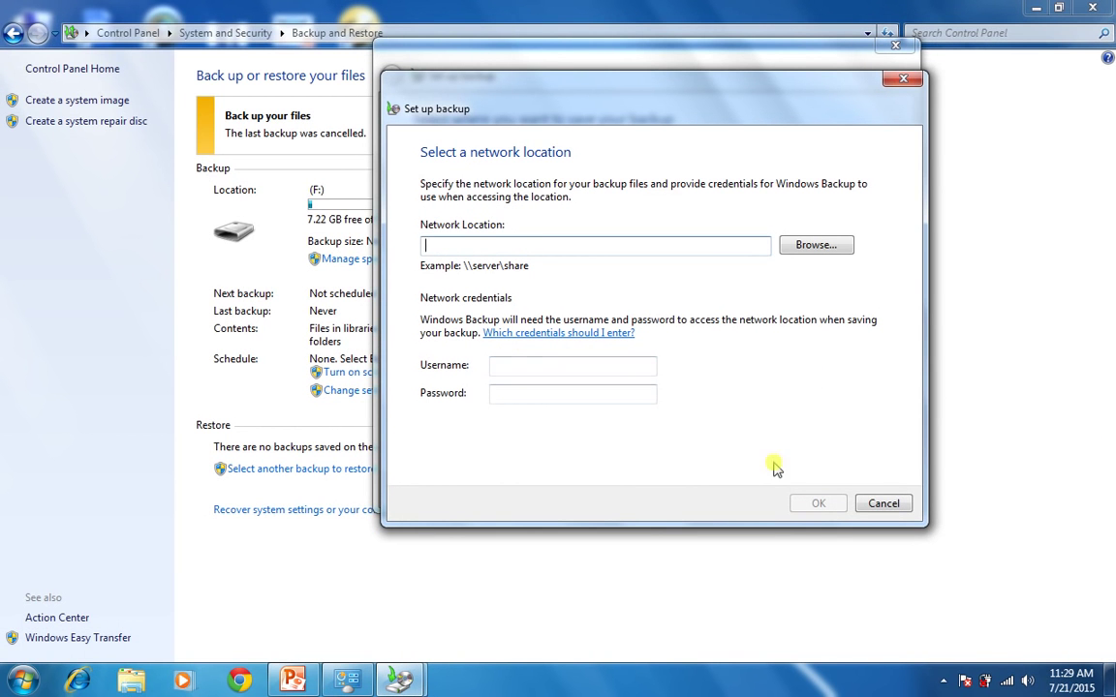
pyautogui.click(869, 505)
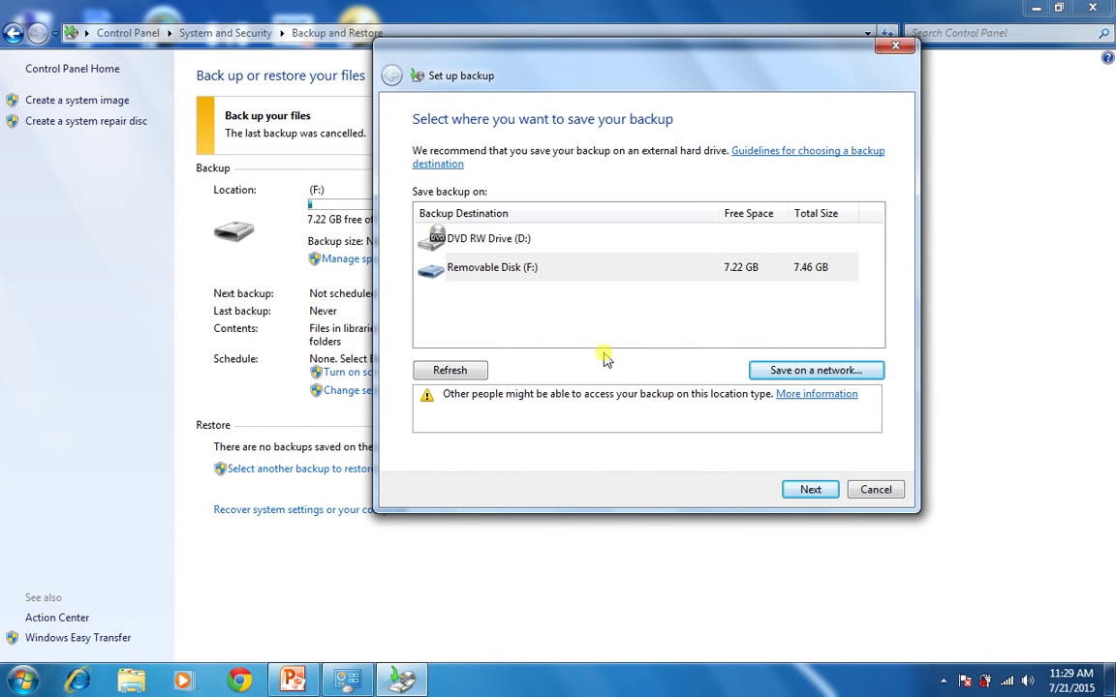
# Confirm Removable Disk (F:) as the backup destination and proceed with the Let me choose option.
pyautogui.click(516, 272)
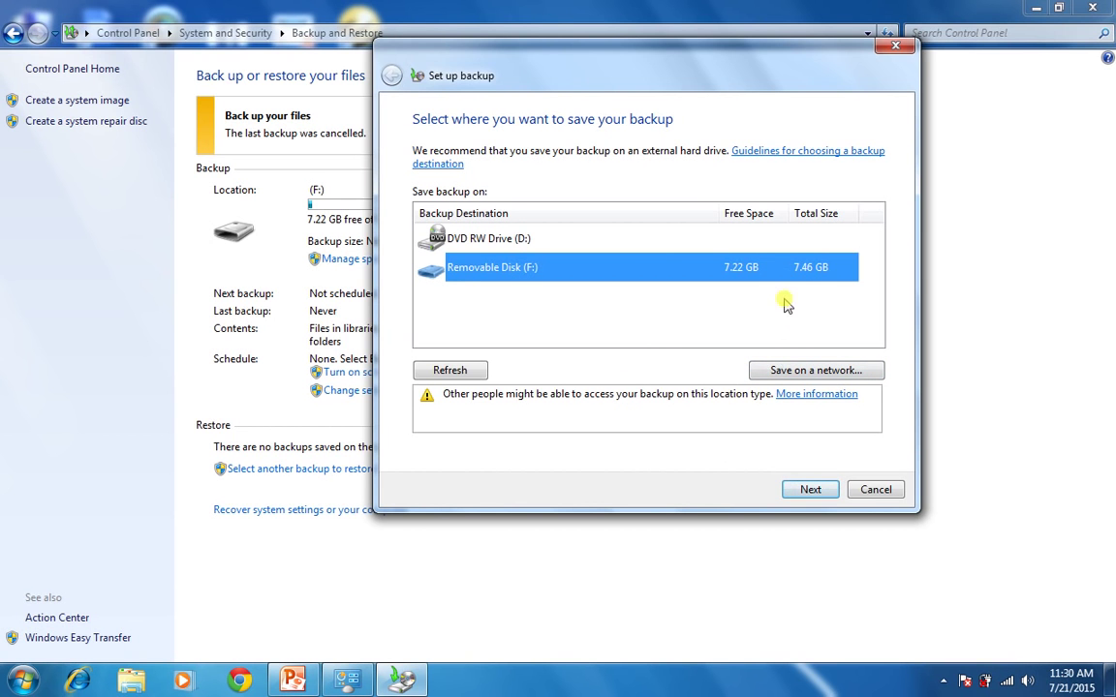
pyautogui.click(809, 491)
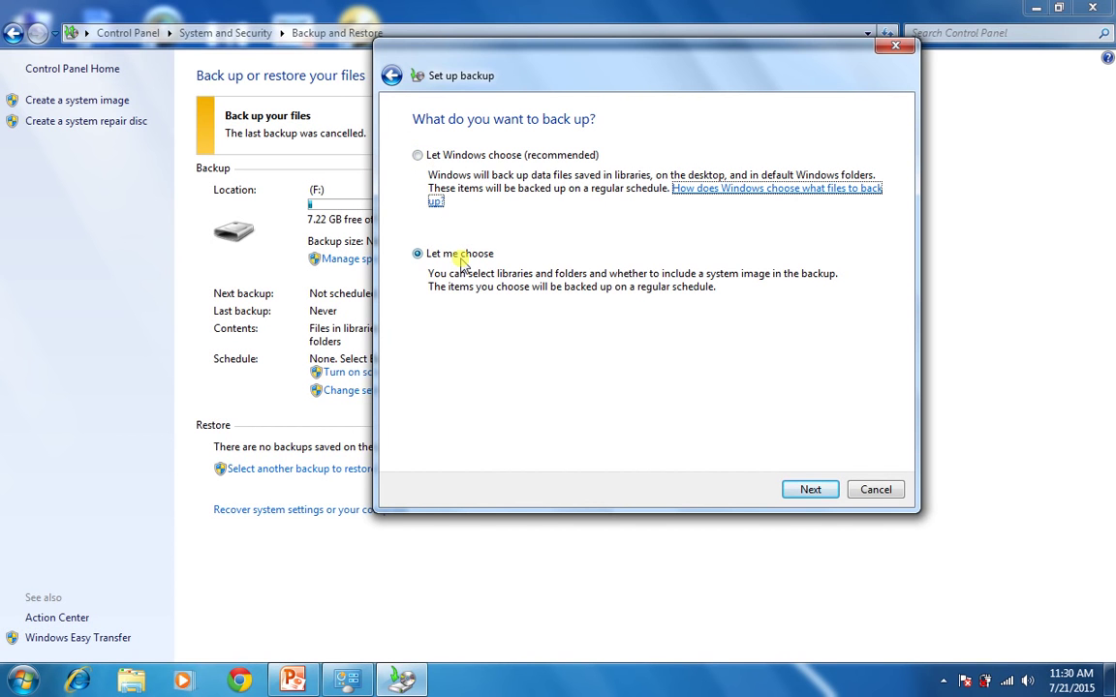
pyautogui.click(795, 492)
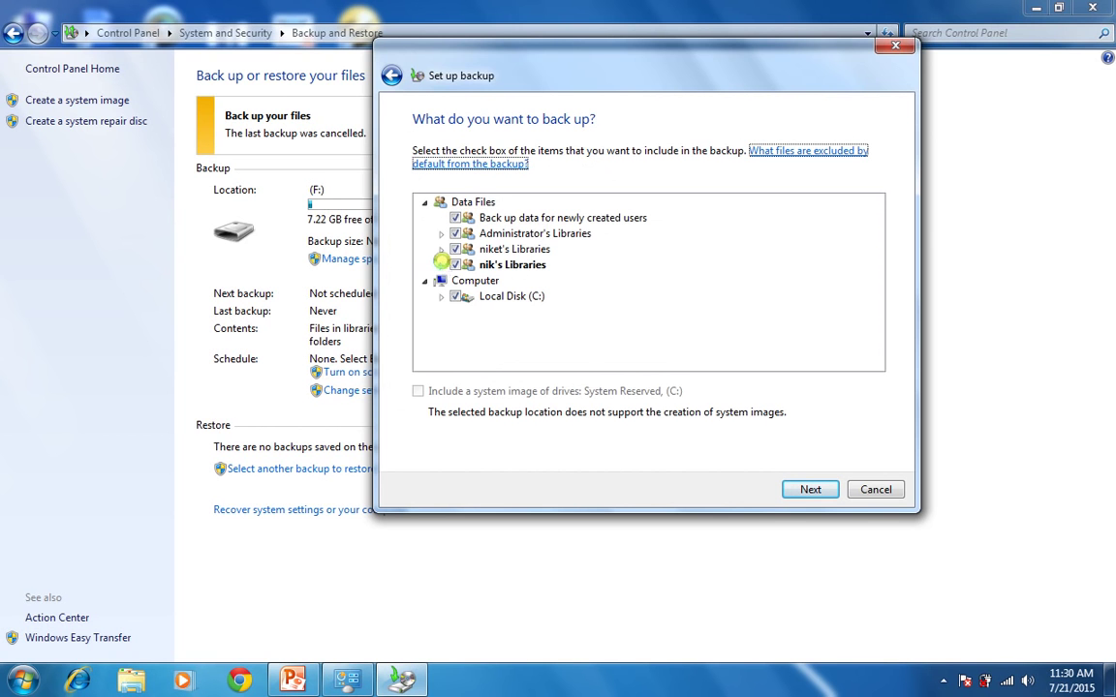
# Examine which folders the current user's libraries and Local Disk (C:) offer for the backup.
pyautogui.click(442, 264)
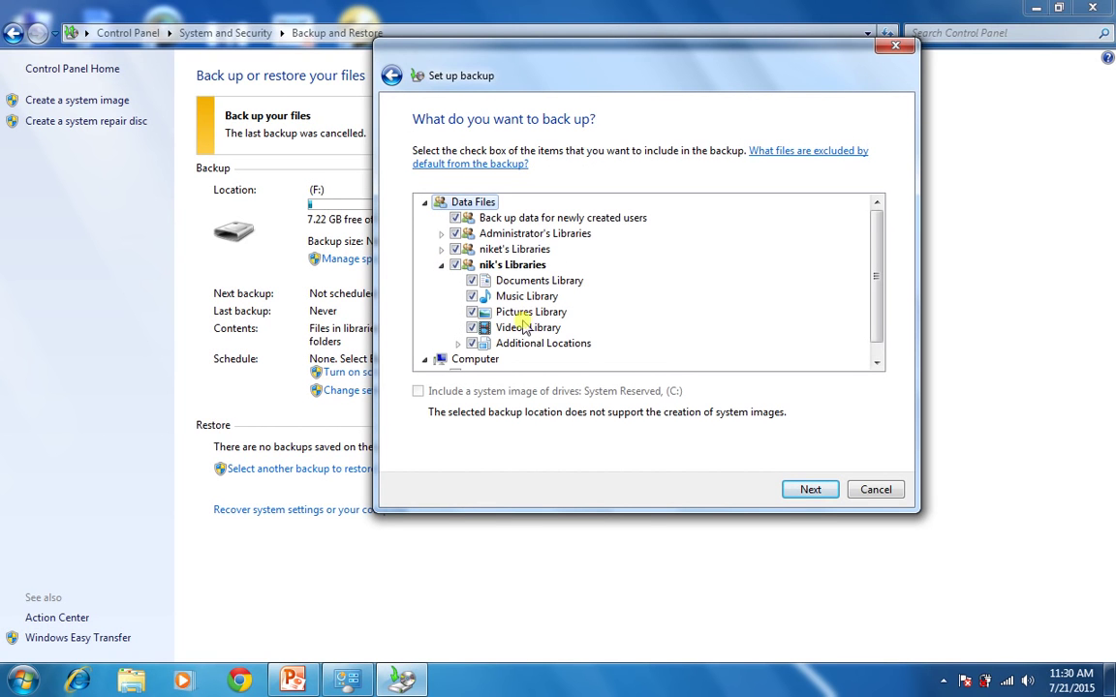
pyautogui.click(442, 264)
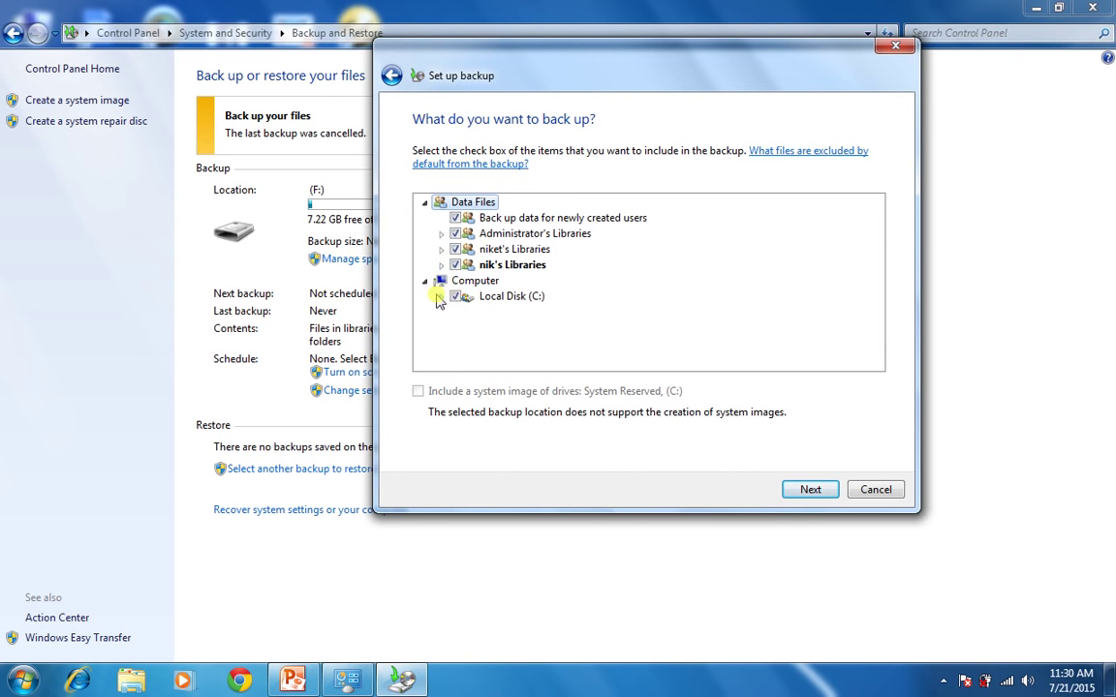
pyautogui.click(442, 296)
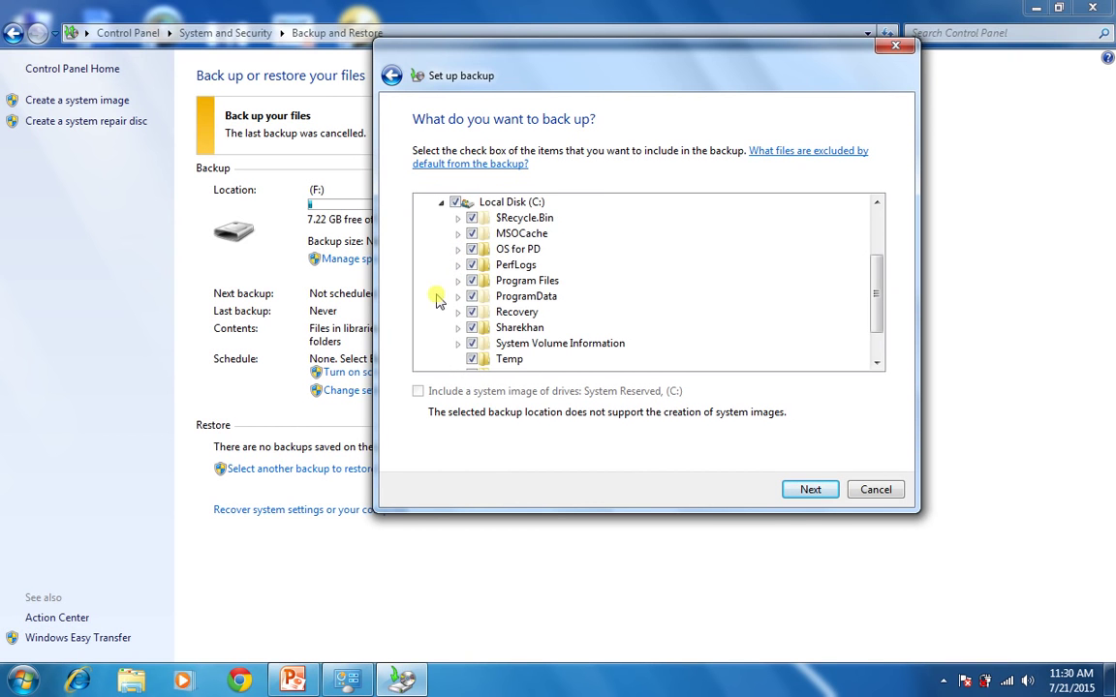
pyautogui.click(443, 203)
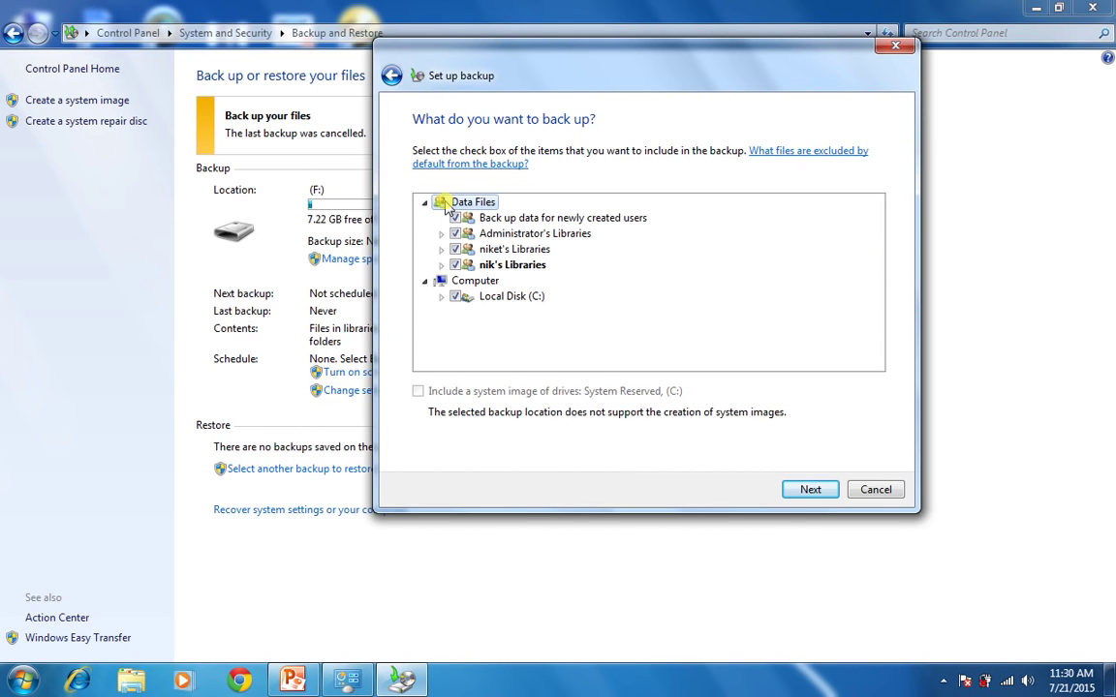
pyautogui.click(455, 265)
pyautogui.click(454, 265)
# In the current user's folder under Users on Local Disk (C:), exclude the folders other than Desktop from the backup.
pyautogui.click(441, 265)
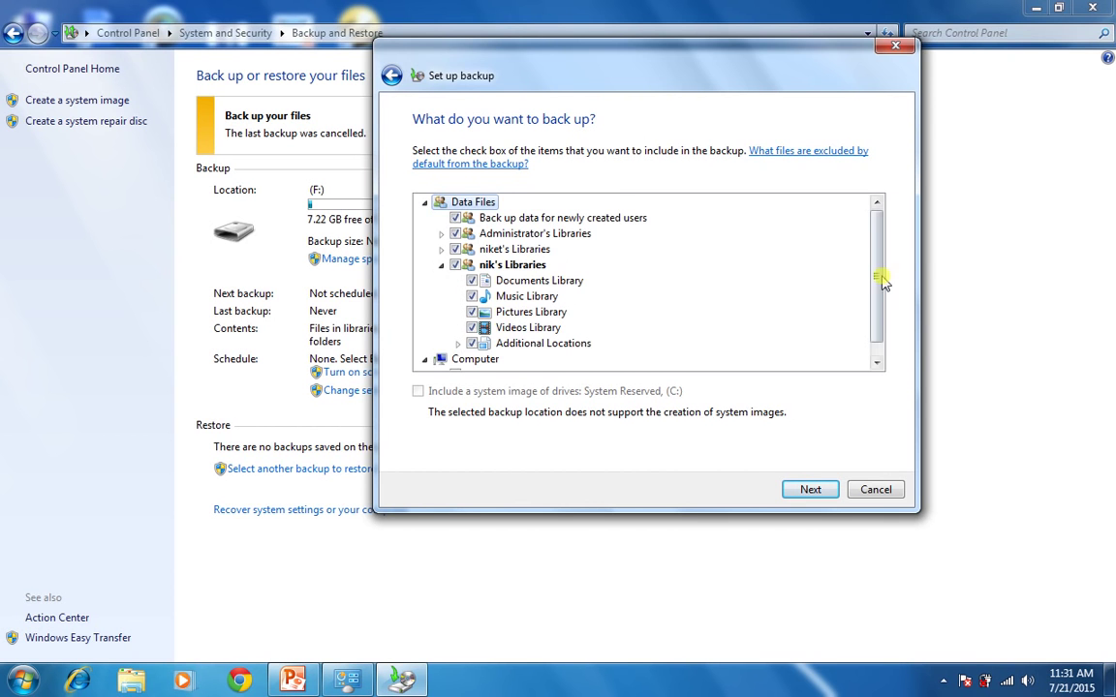
pyautogui.scroll(-1, 876, 334)
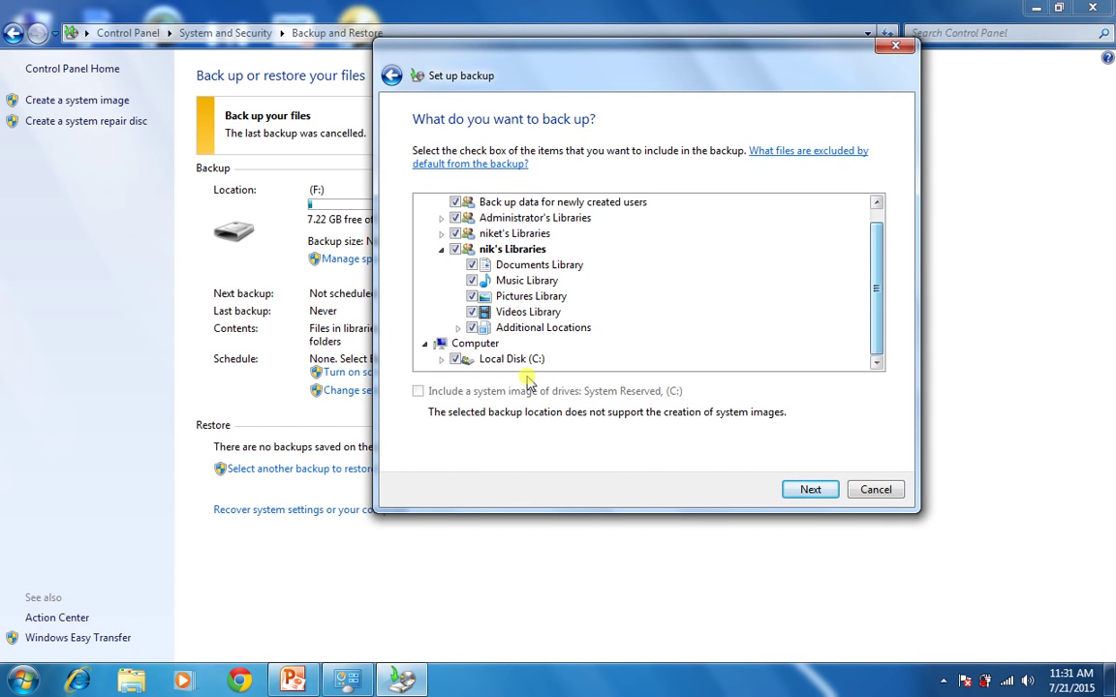
pyautogui.click(440, 360)
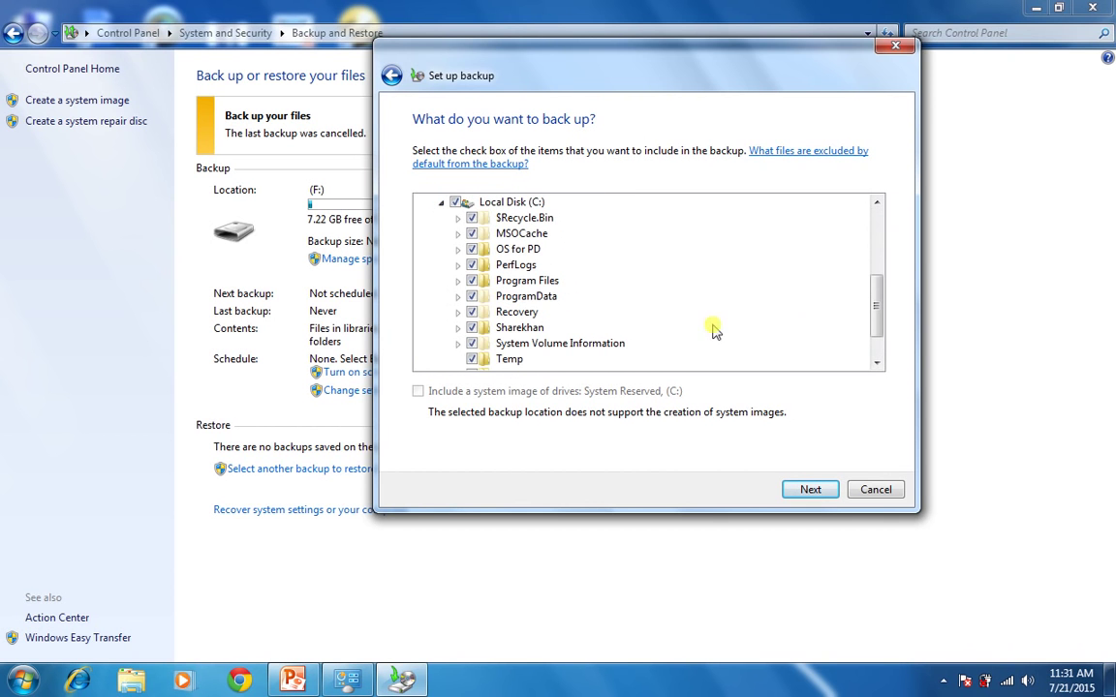
pyautogui.scroll(-1, 876, 312)
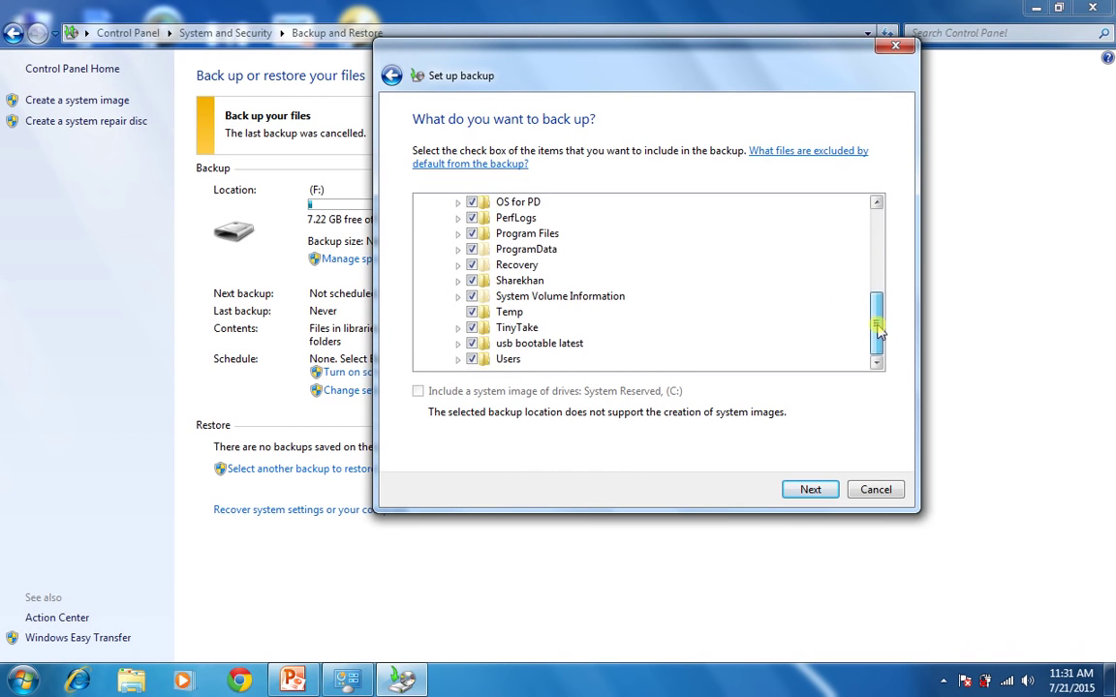
pyautogui.click(458, 359)
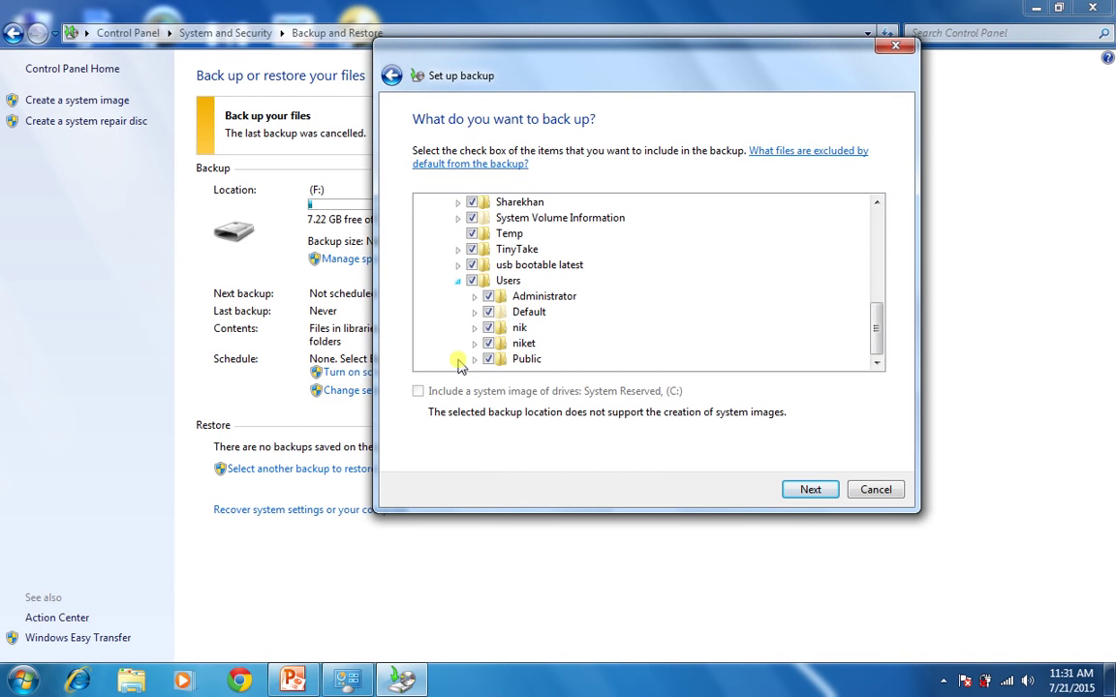
pyautogui.click(474, 329)
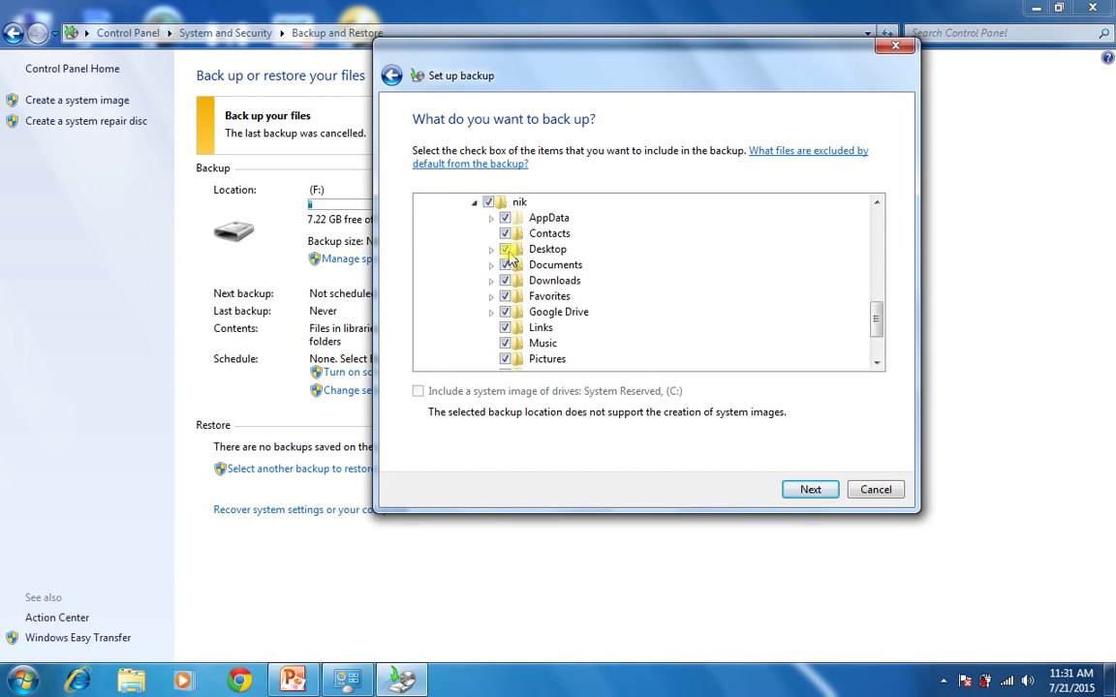
pyautogui.click(489, 203)
# Exclude newly created users' data, Administrator's Libraries and the second user's libraries from the backup.
pyautogui.moveTo(876, 327); pyautogui.dragTo(878, 215)
pyautogui.click(457, 249)
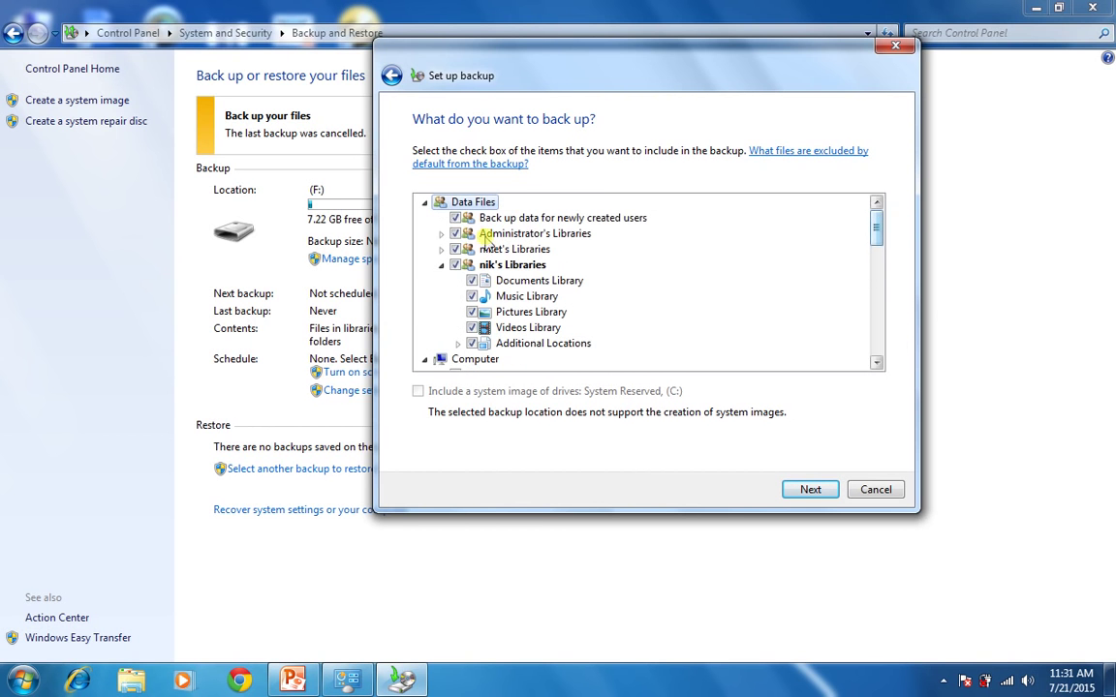
pyautogui.click(456, 218)
pyautogui.click(455, 234)
pyautogui.click(456, 249)
# Limit the Desktop folder's backup to the bbbb subfolder by excluding its other three subfolders.
pyautogui.moveTo(876, 236); pyautogui.dragTo(876, 333)
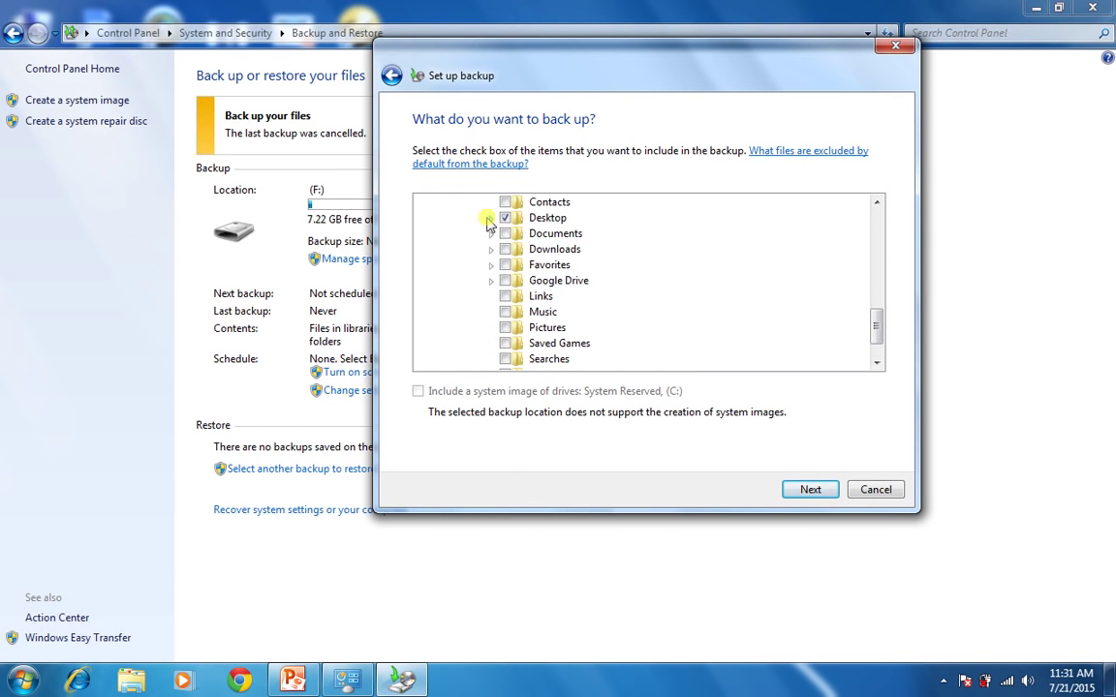
pyautogui.click(490, 217)
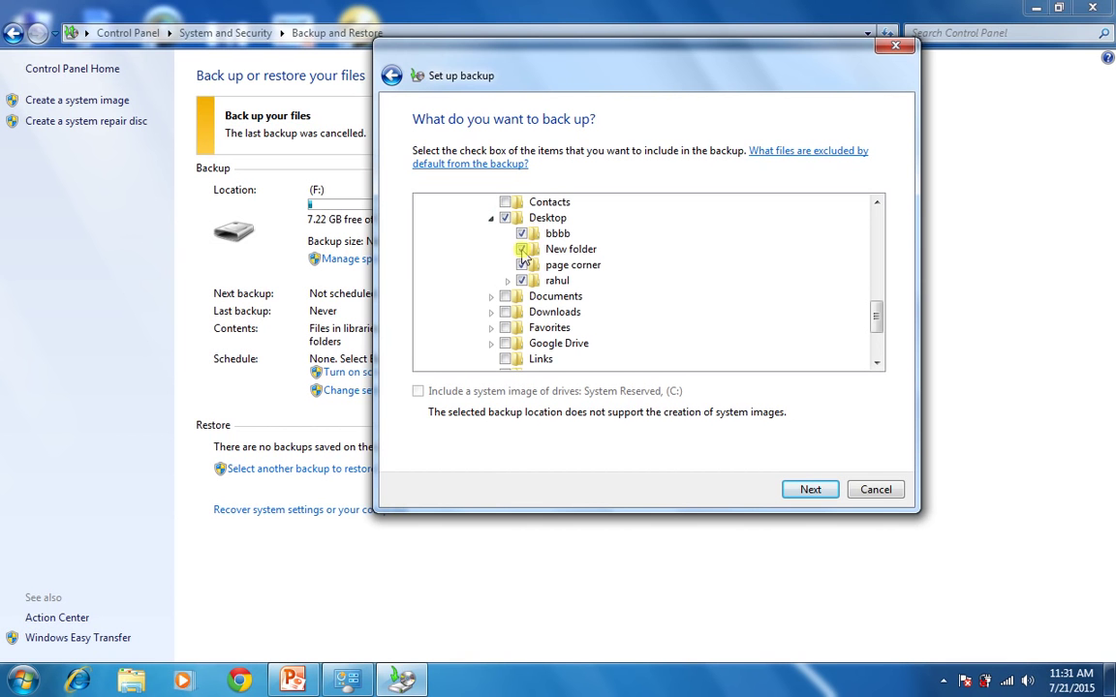
pyautogui.click(522, 250)
pyautogui.click(522, 264)
pyautogui.click(522, 281)
# Uncover the desktop, move the backup setup window aside, reposition the bbbb folder and open it.
pyautogui.click(1036, 7)
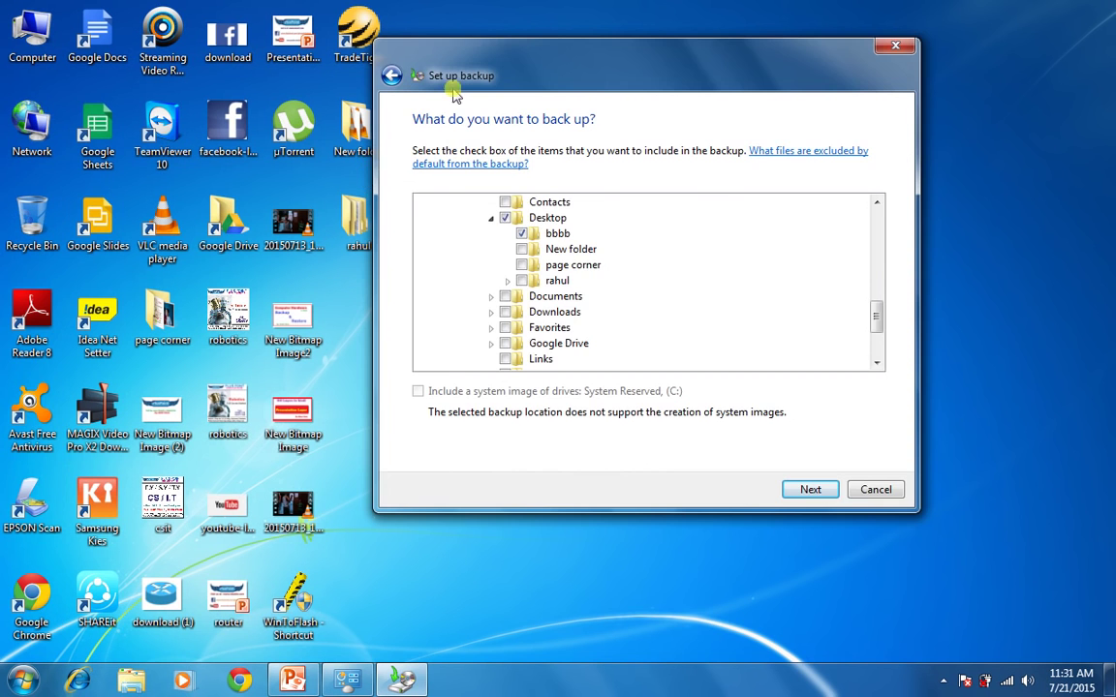
pyautogui.moveTo(436, 41); pyautogui.dragTo(636, 55)
pyautogui.moveTo(476, 191); pyautogui.dragTo(356, 306)
pyautogui.doubleClick(356, 306)
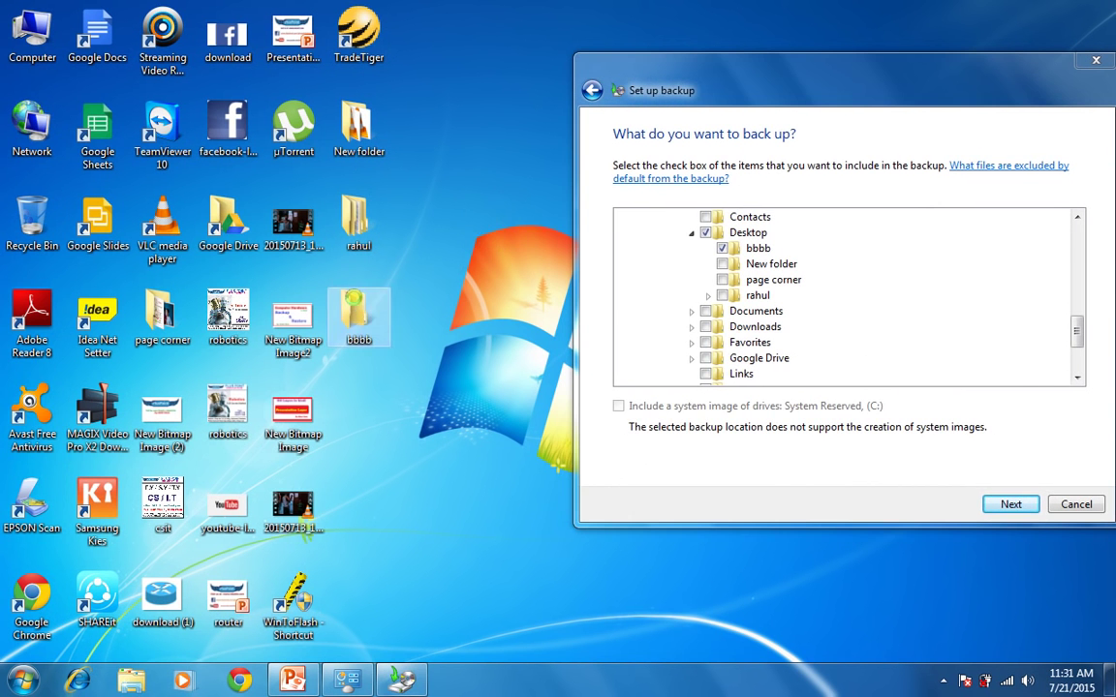
# Create a new bitmap image, text document and journal document in the bbbb folder and close the folder.
pyautogui.rightClick(607, 216)
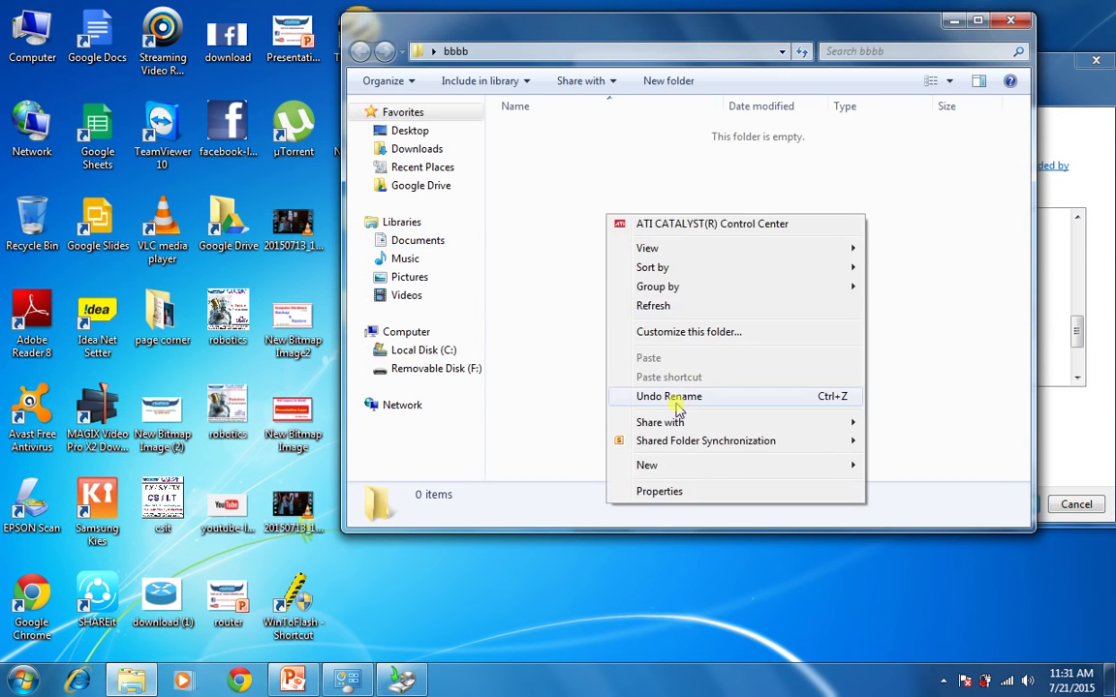
pyautogui.click(672, 466)
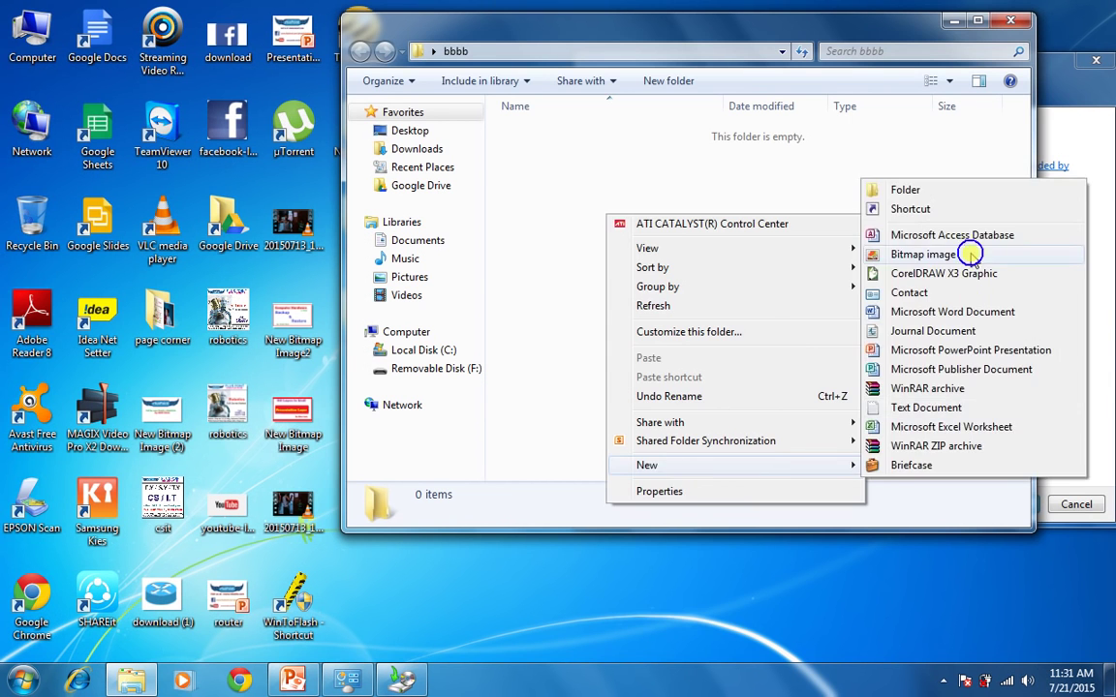
pyautogui.click(971, 257)
pyautogui.rightClick(605, 334)
pyautogui.click(705, 583)
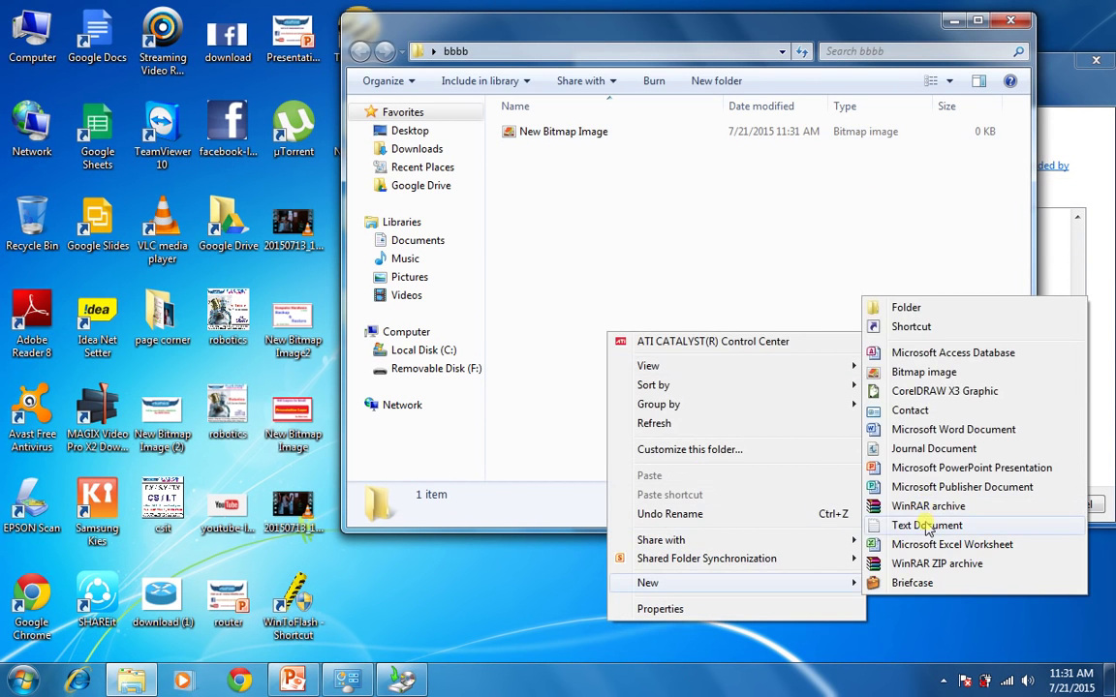
pyautogui.click(926, 526)
pyautogui.rightClick(695, 295)
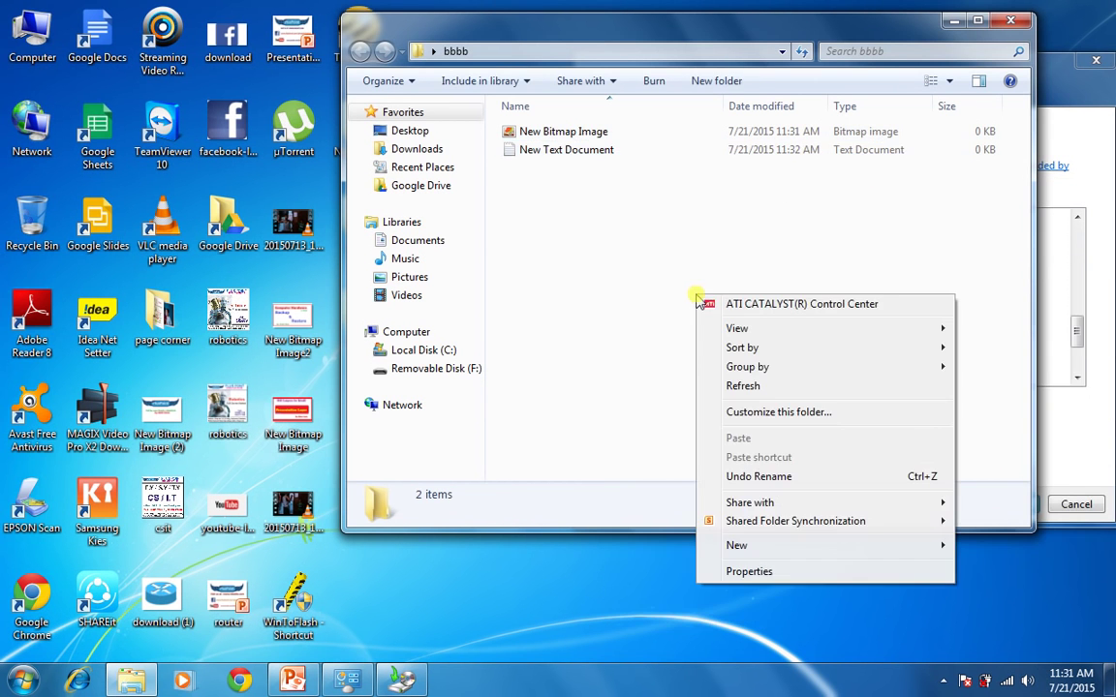
pyautogui.click(784, 548)
pyautogui.click(588, 414)
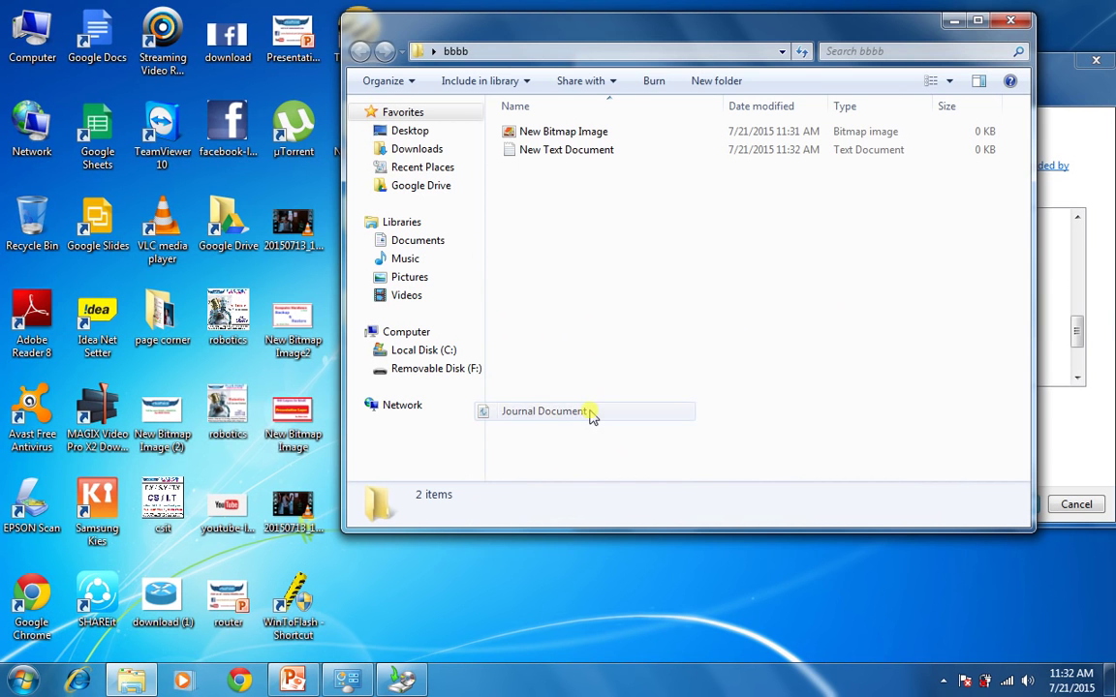
pyautogui.click(724, 261)
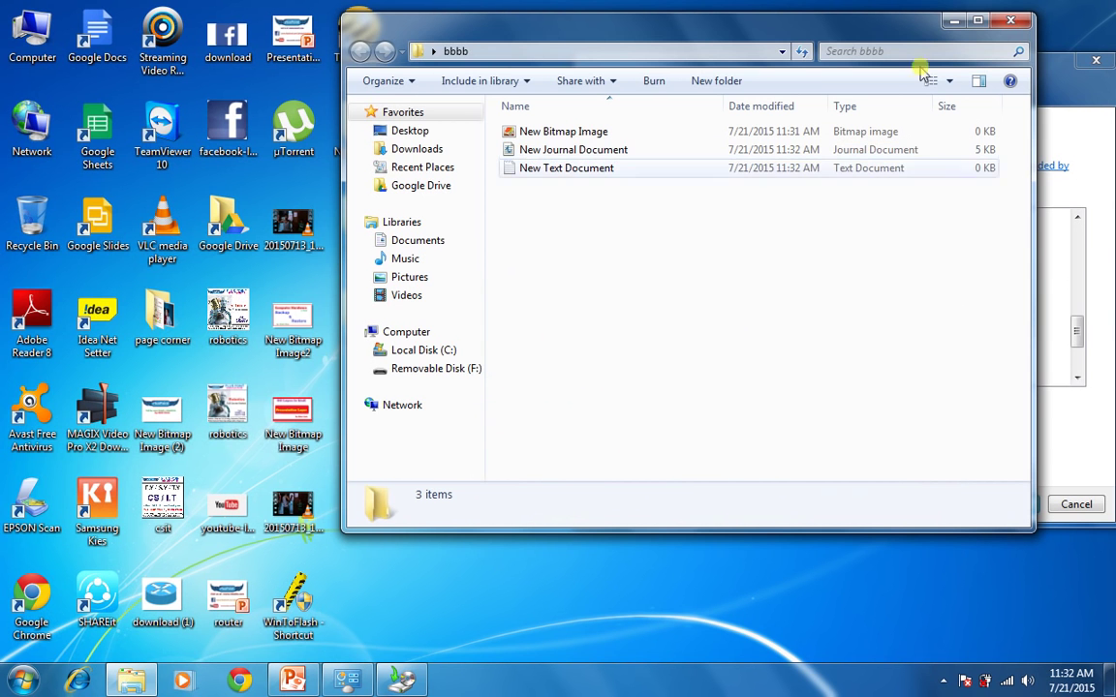
pyautogui.click(1010, 28)
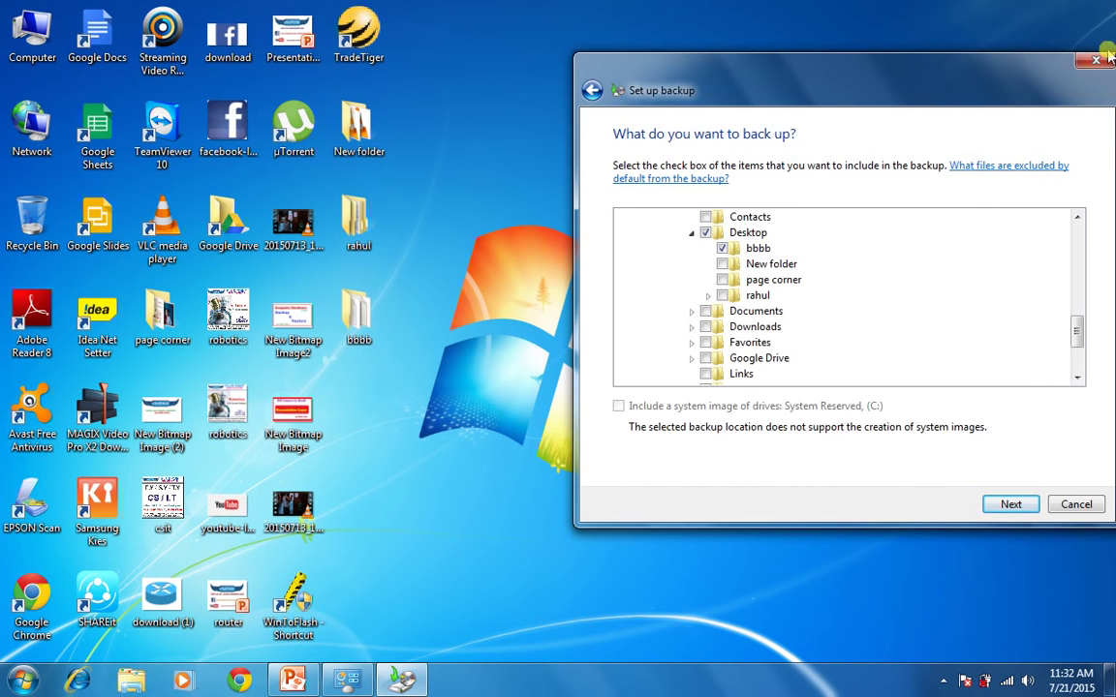
# Bring back the backup setup window and proceed with the selected items to the backup settings review.
pyautogui.moveTo(907, 67); pyautogui.dragTo(729, 72)
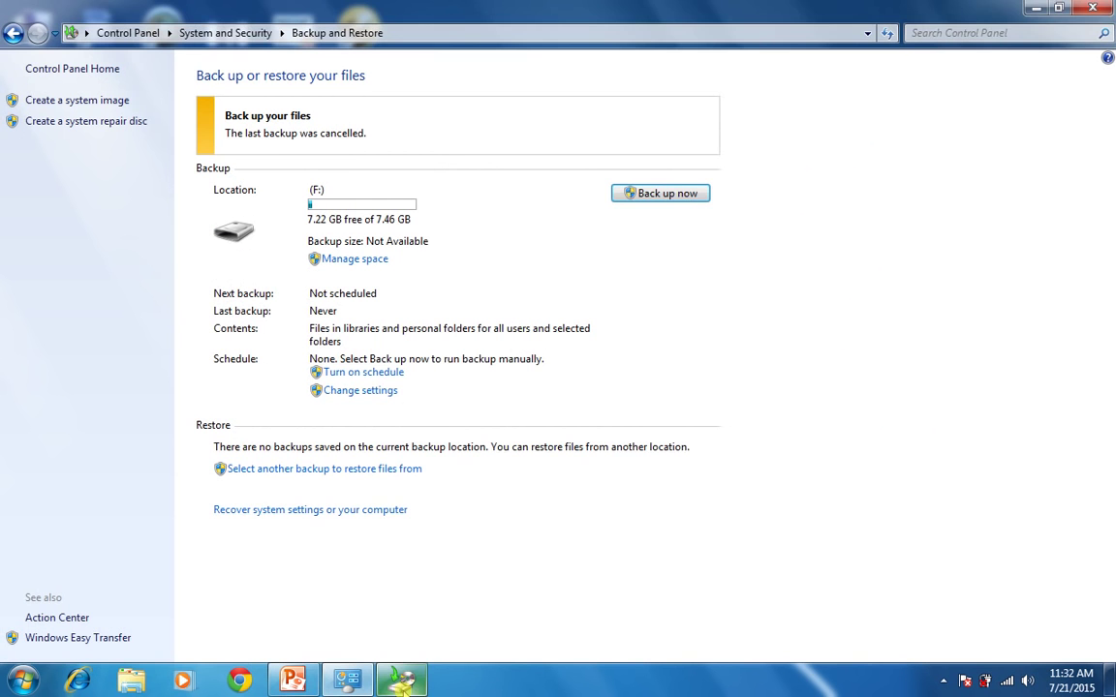
pyautogui.click(412, 581)
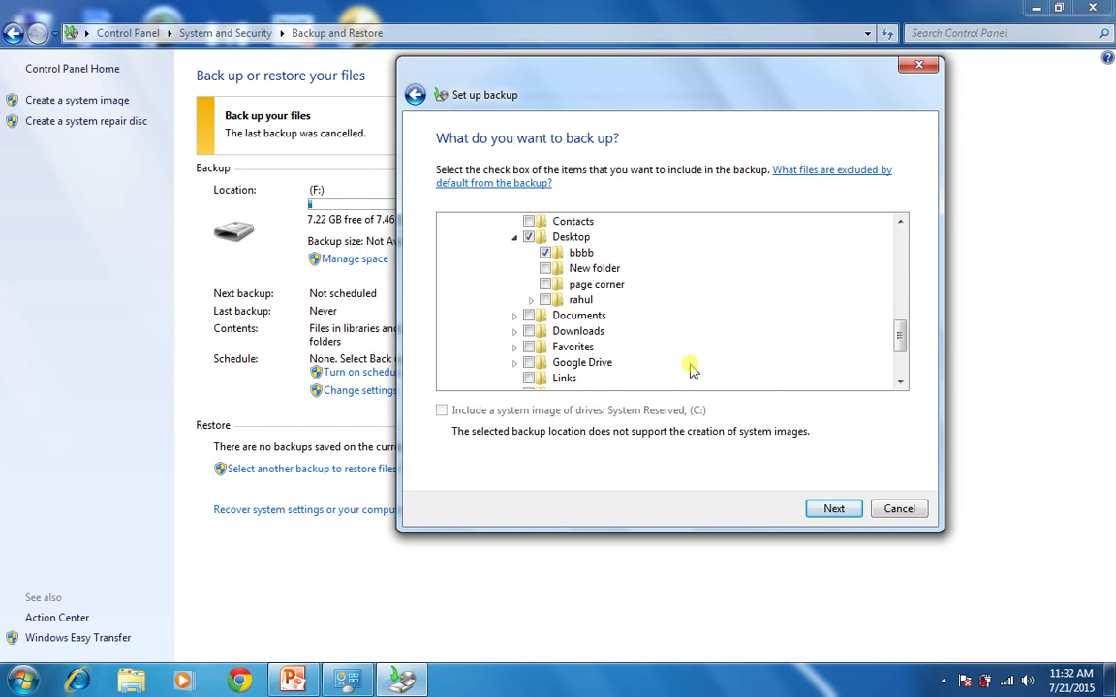
pyautogui.click(837, 515)
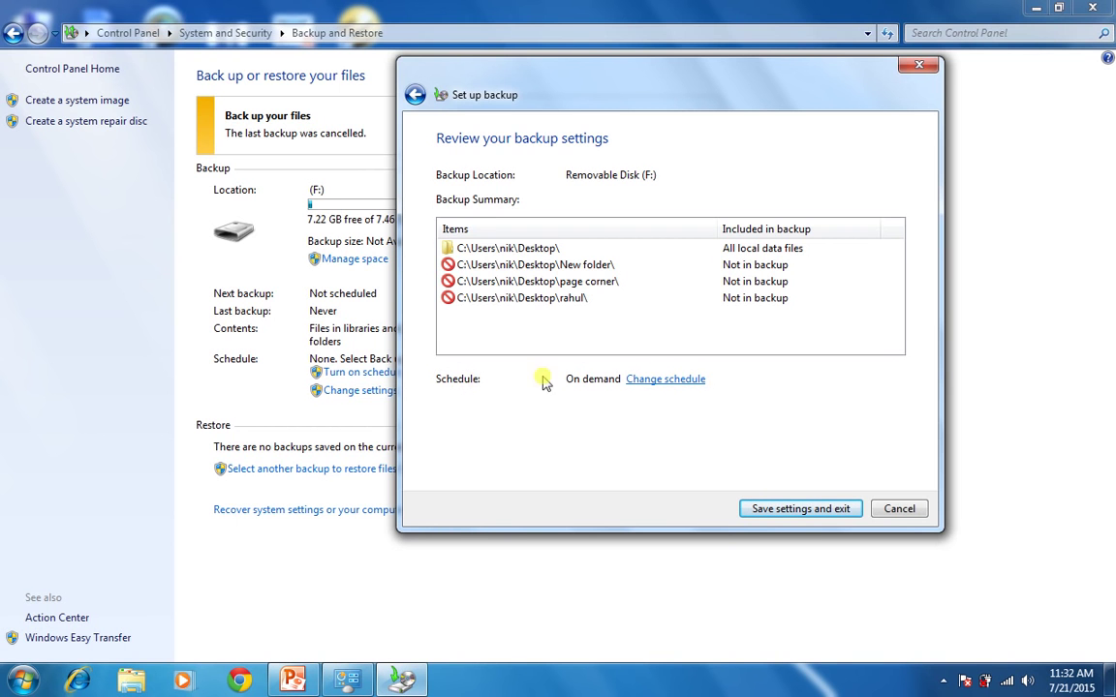
# Open the backup schedule, turn on running the backup on a schedule and look through the available times.
pyautogui.click(651, 384)
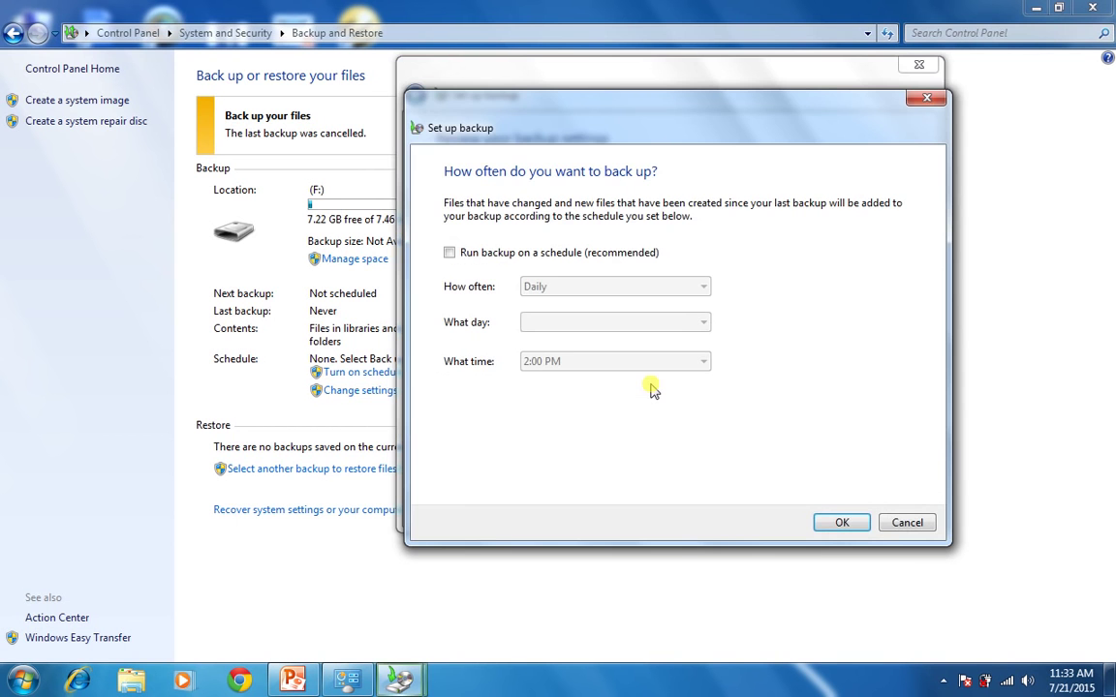
pyautogui.click(530, 254)
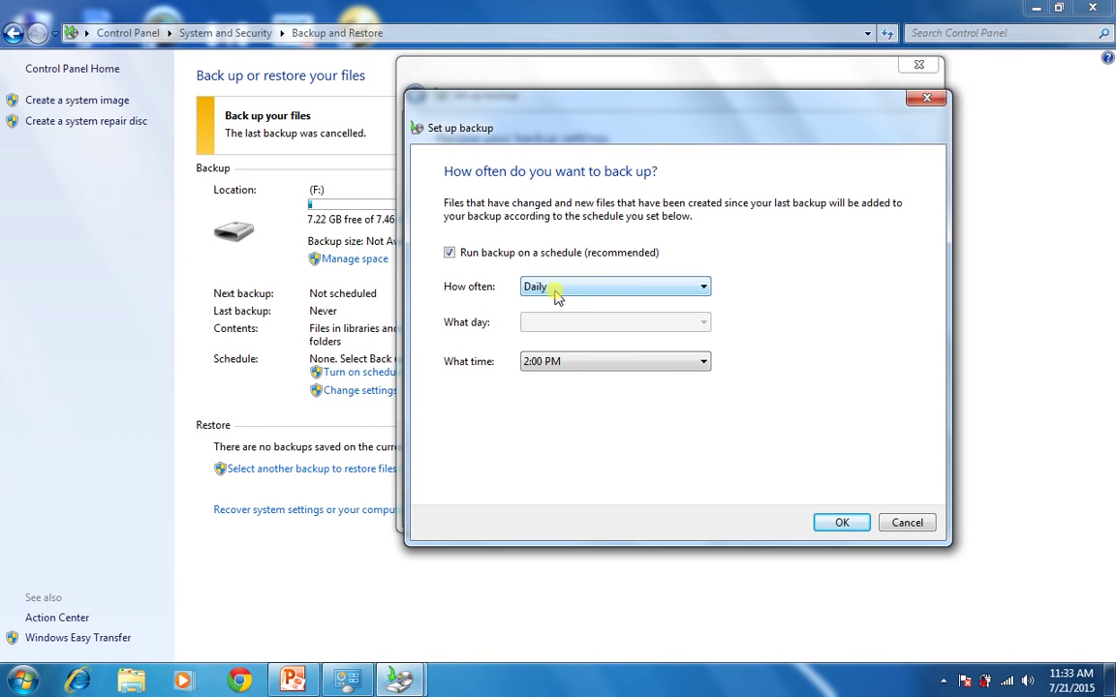
pyautogui.click(558, 361)
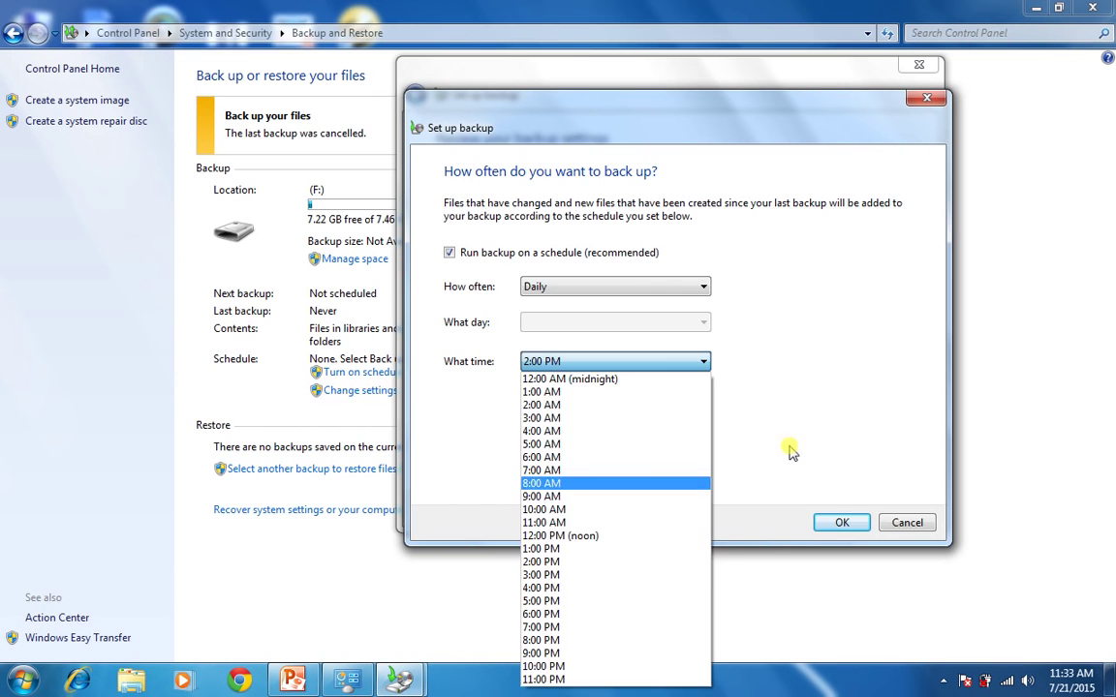
pyautogui.click(729, 358)
# Try the Weekly and Monthly backup frequencies with their day choices and return the frequency to Daily.
pyautogui.click(676, 288)
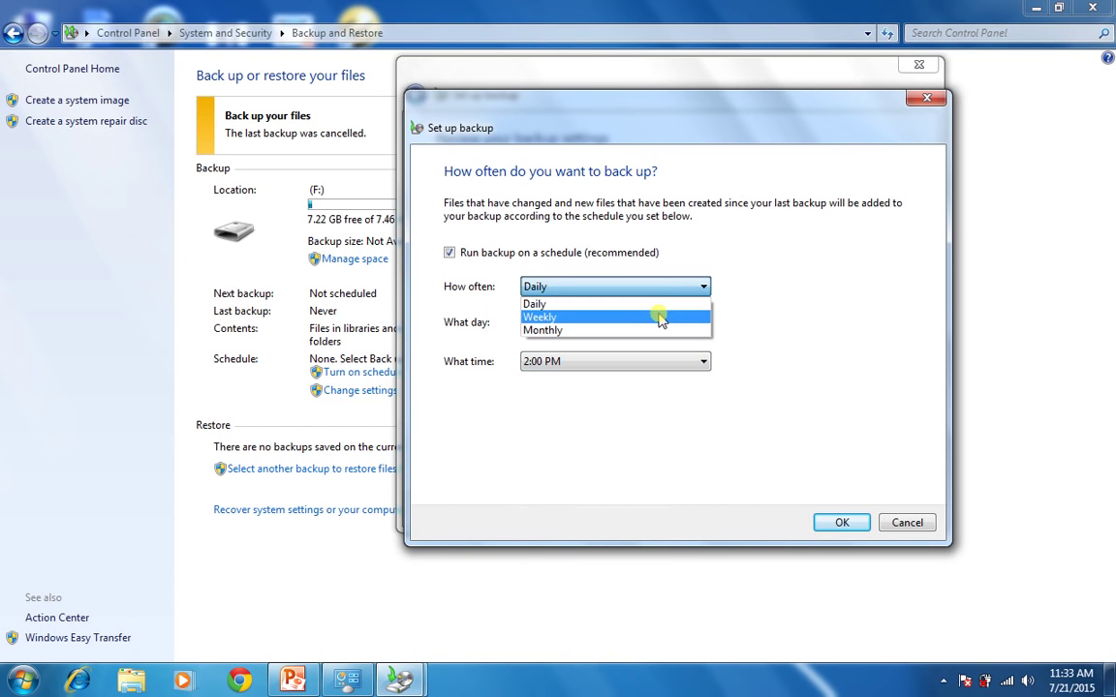
pyautogui.click(661, 318)
pyautogui.click(659, 321)
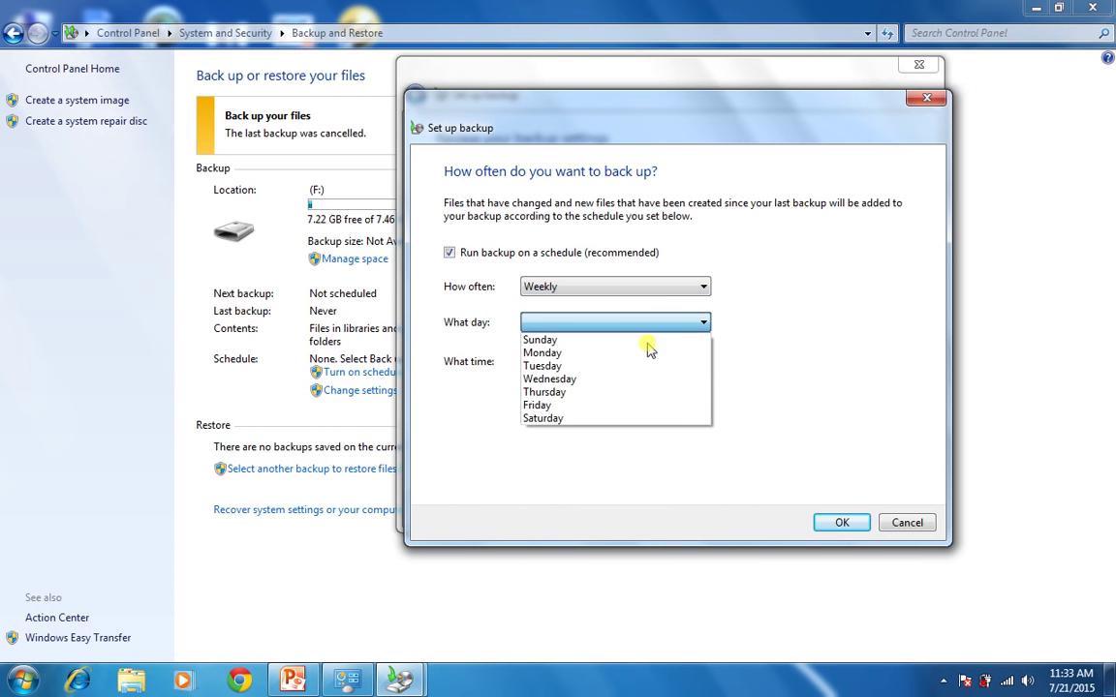
pyautogui.click(792, 354)
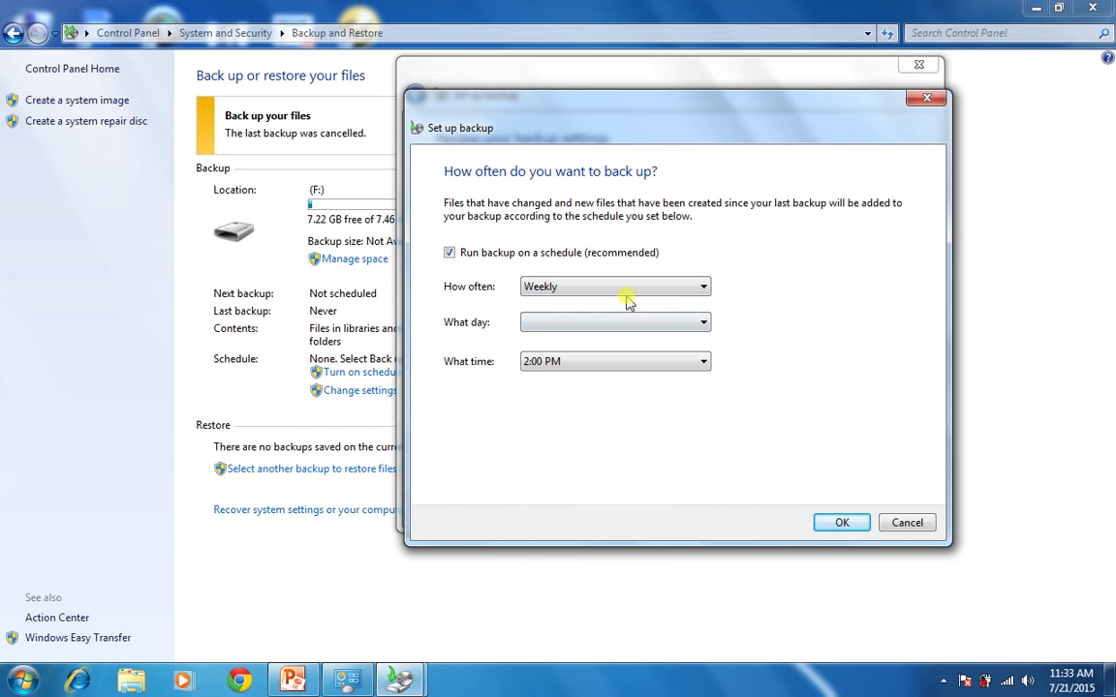
pyautogui.click(626, 288)
pyautogui.click(611, 335)
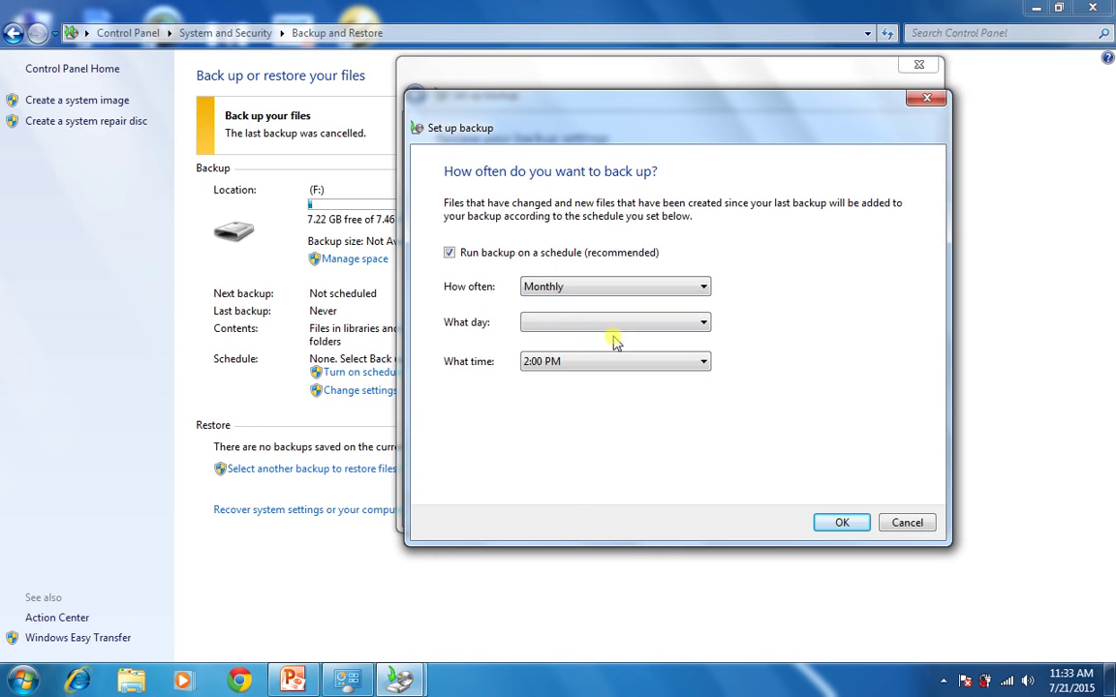
pyautogui.click(610, 325)
pyautogui.click(919, 423)
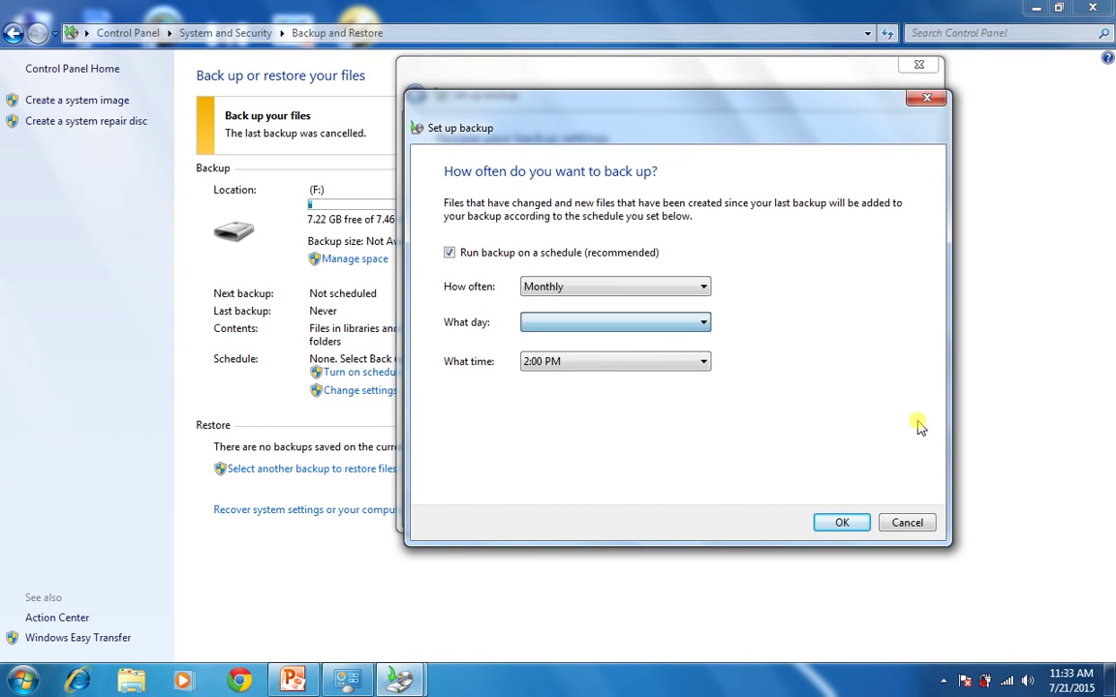
pyautogui.click(613, 289)
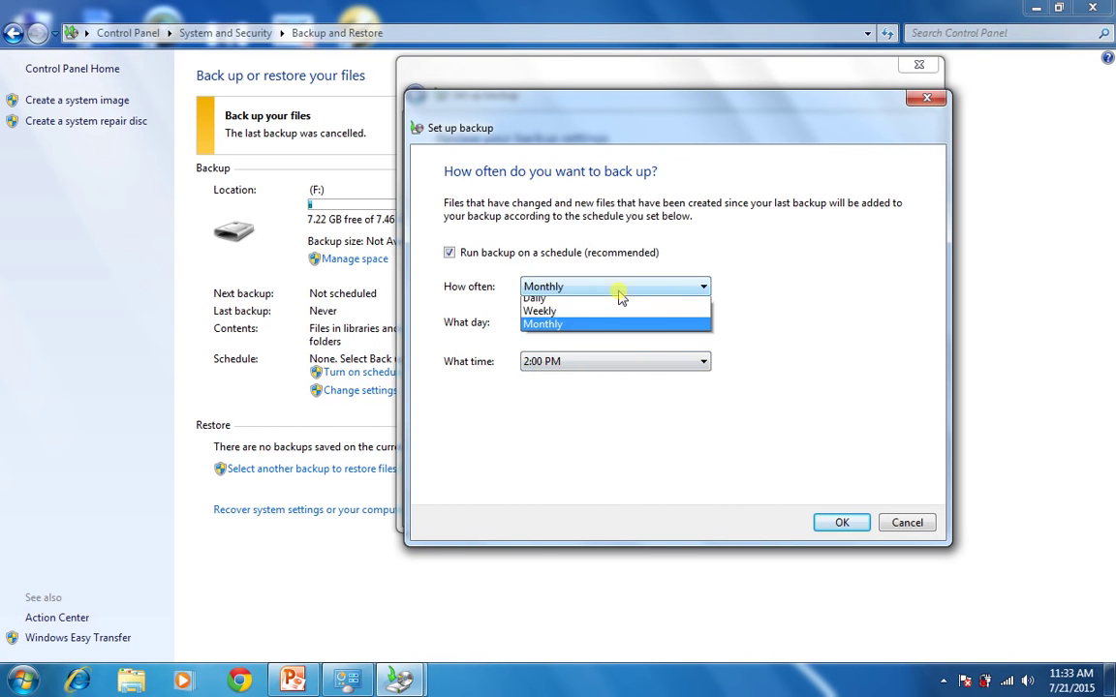
pyautogui.click(614, 297)
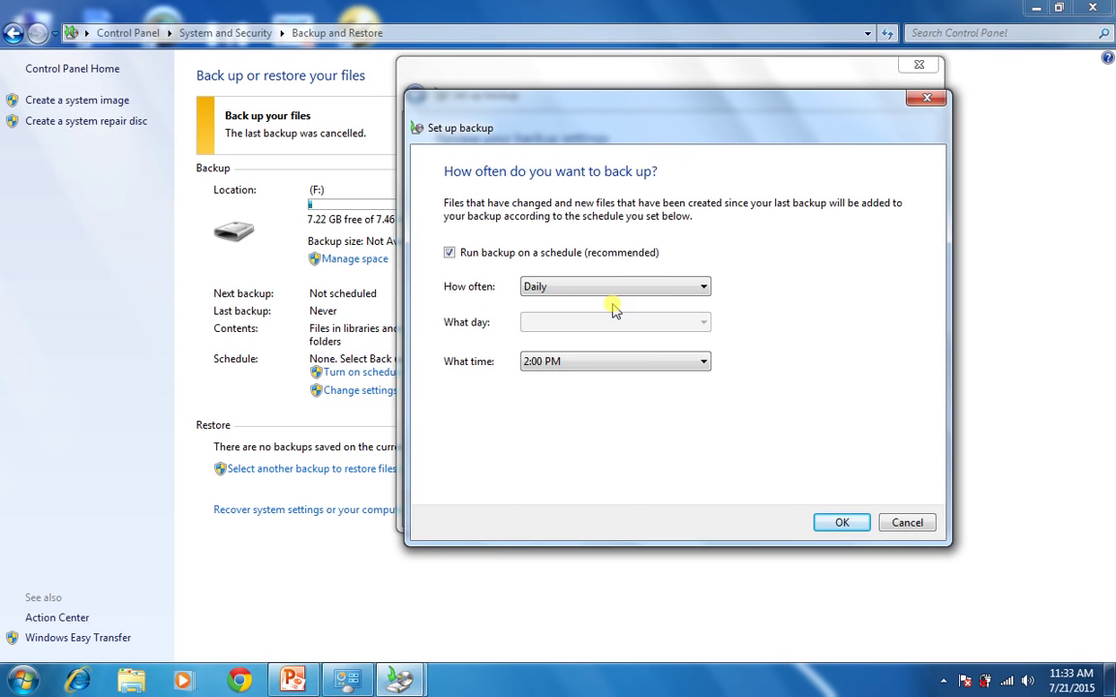
# Accept the daily 2:00 PM schedule and save the backup settings.
pyautogui.click(573, 362)
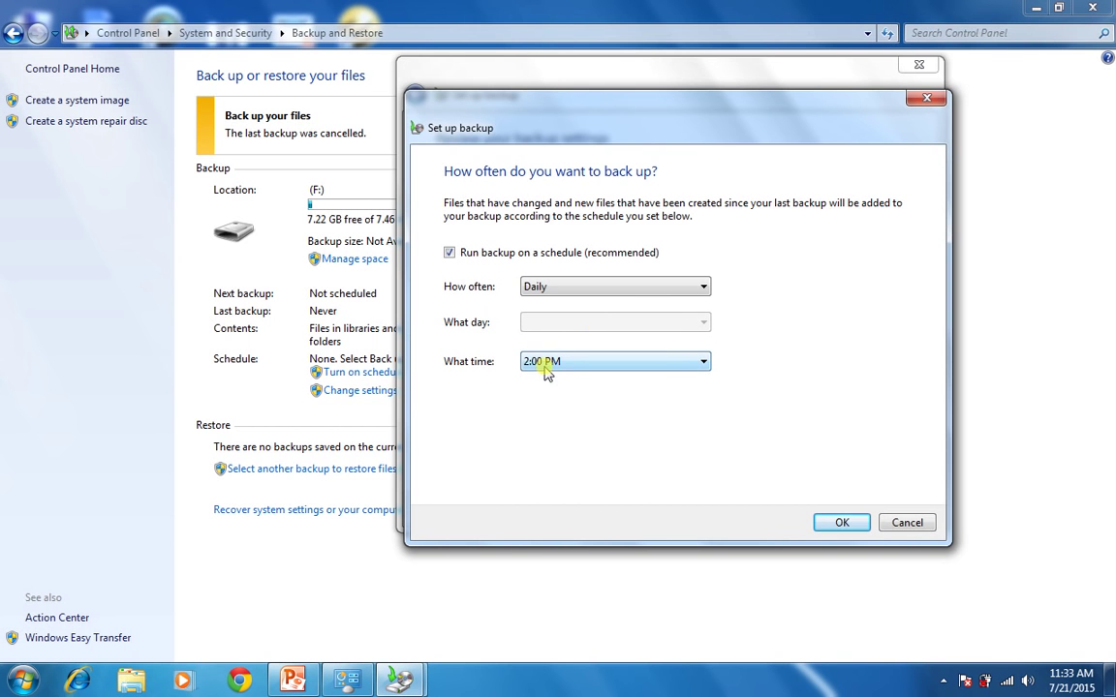
pyautogui.click(819, 523)
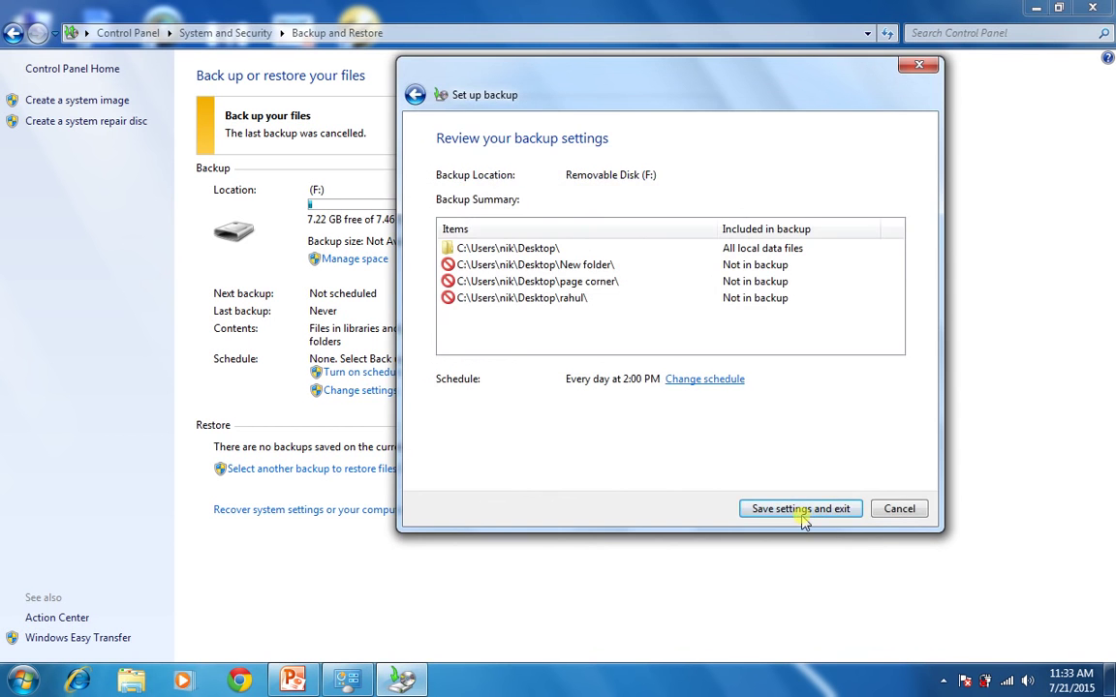
pyautogui.click(804, 515)
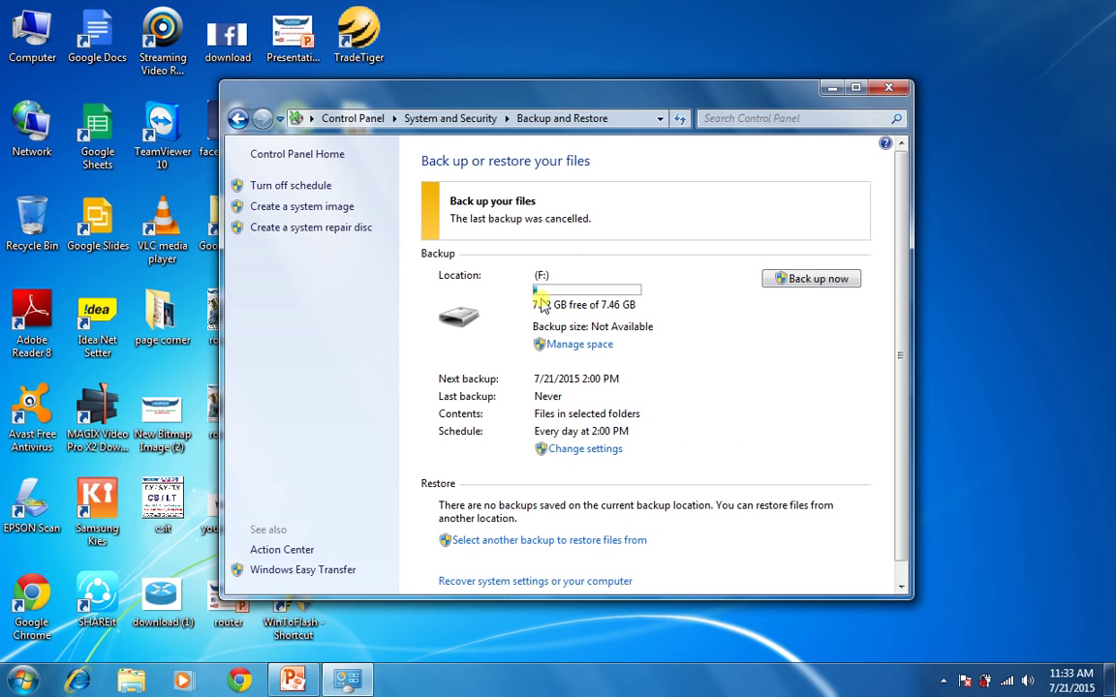
# Maximize the Backup and Restore window, start the backup to F: immediately and check its progress details.
pyautogui.click(854, 90)
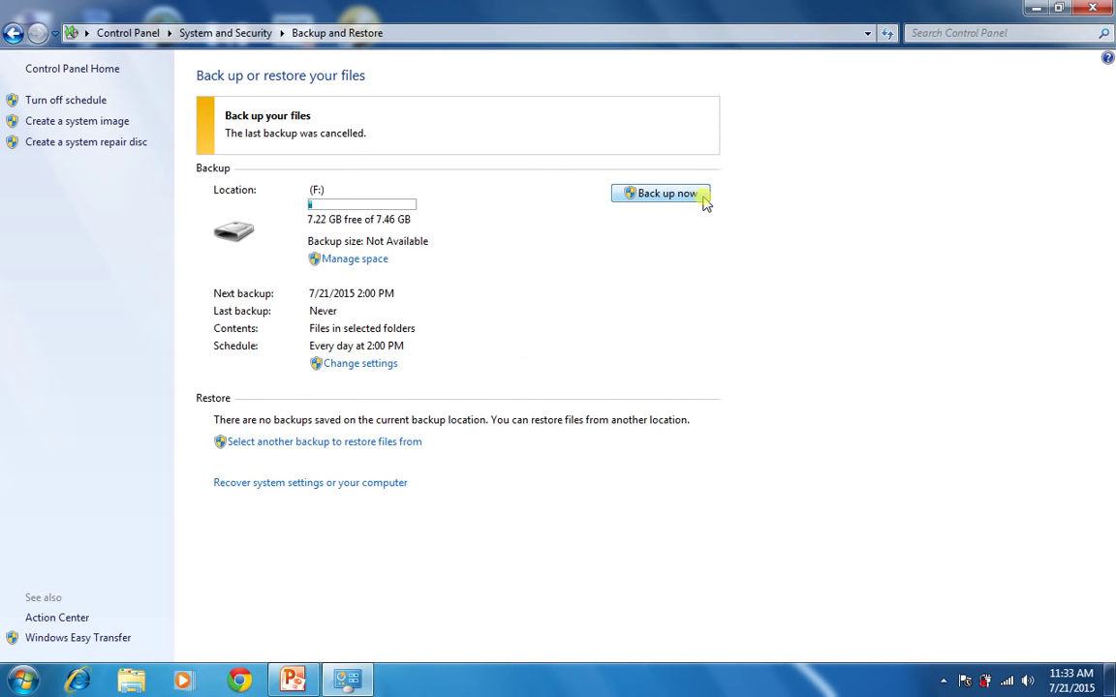
pyautogui.click(644, 197)
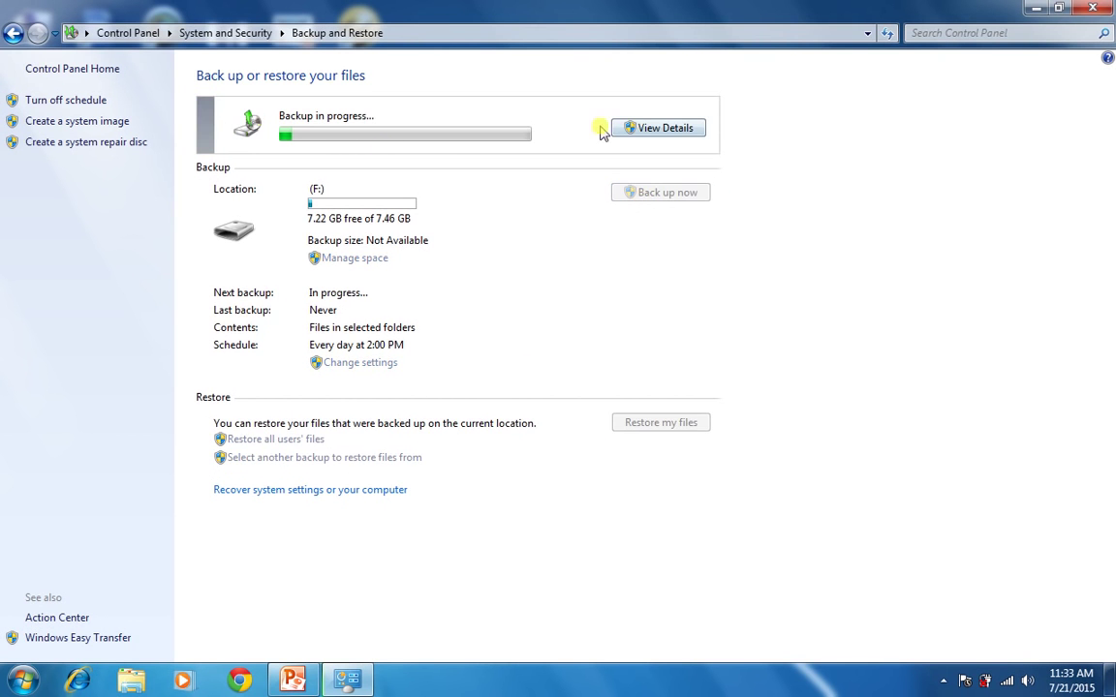
pyautogui.click(644, 130)
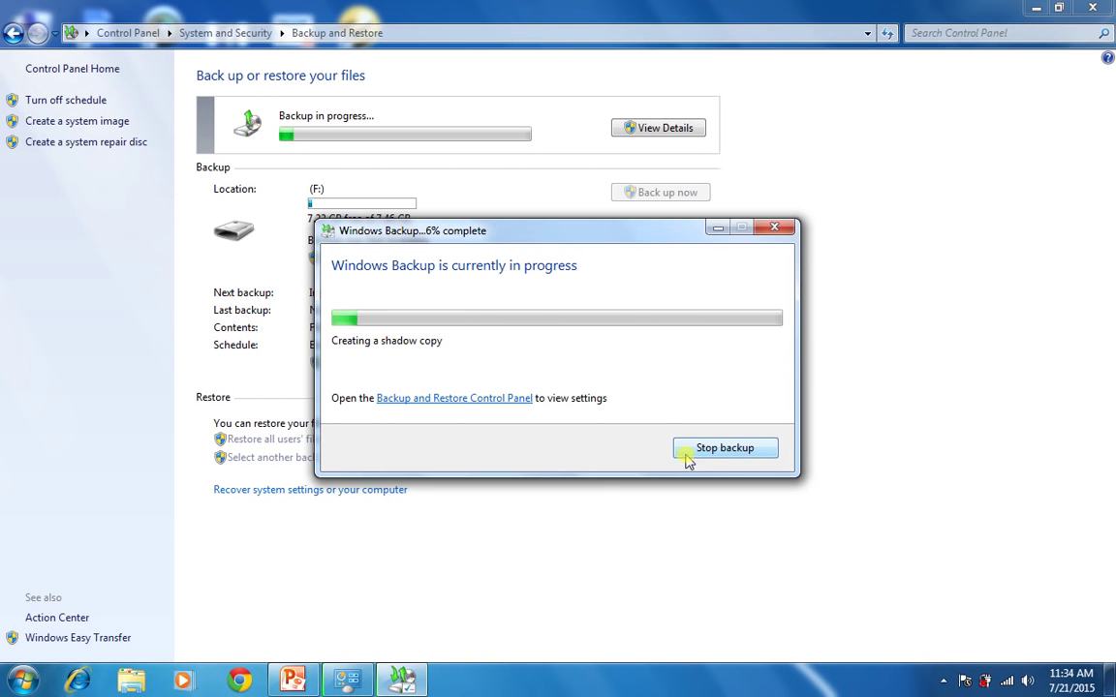
pyautogui.click(778, 229)
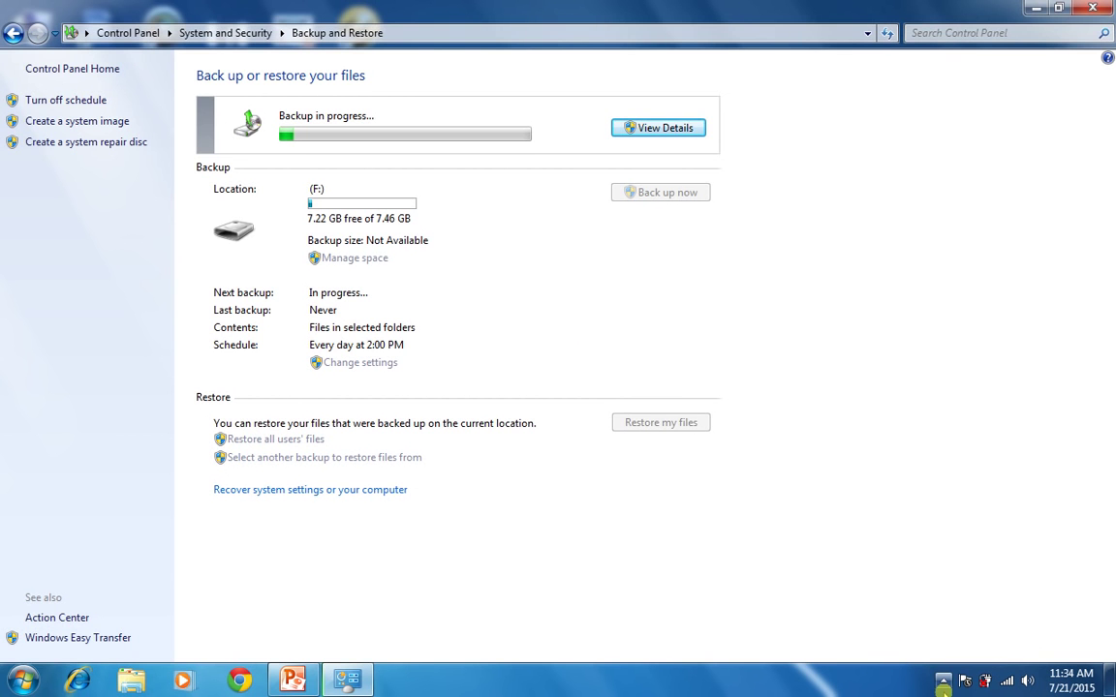
pyautogui.click(942, 682)
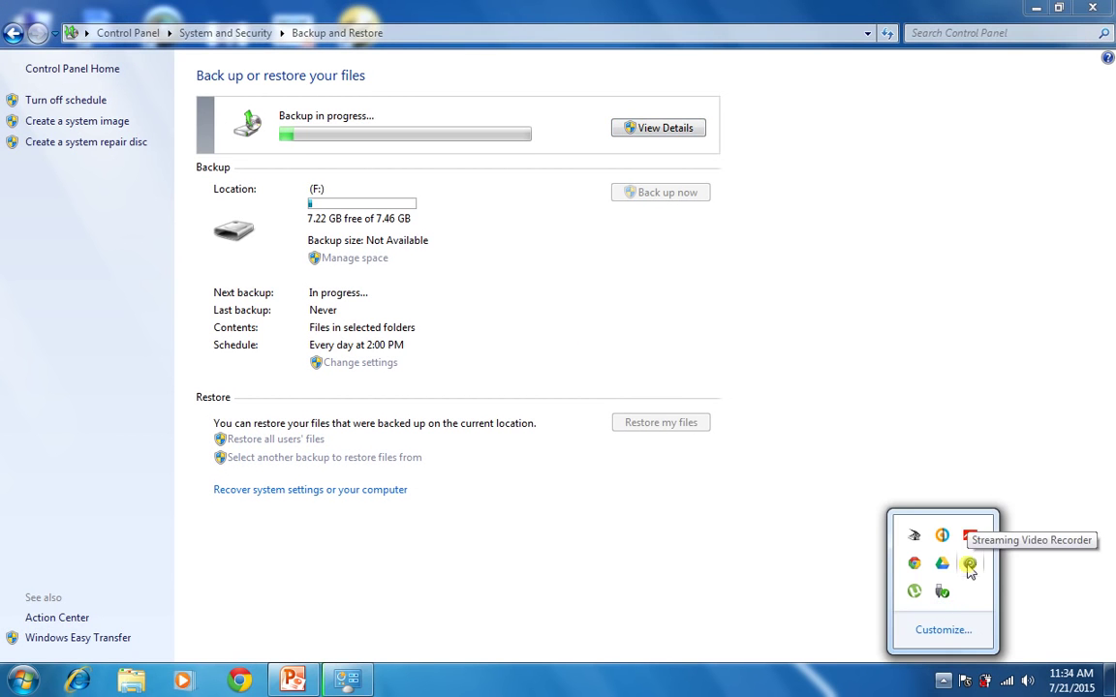
pyautogui.rightClick(969, 569)
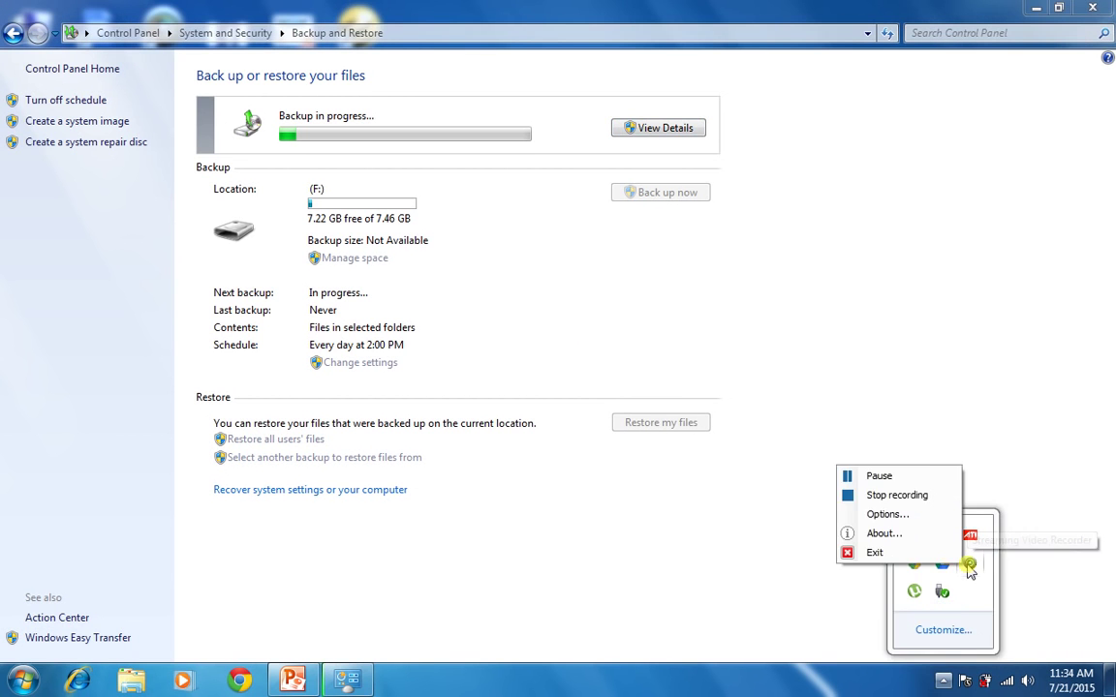
pyautogui.click(909, 477)
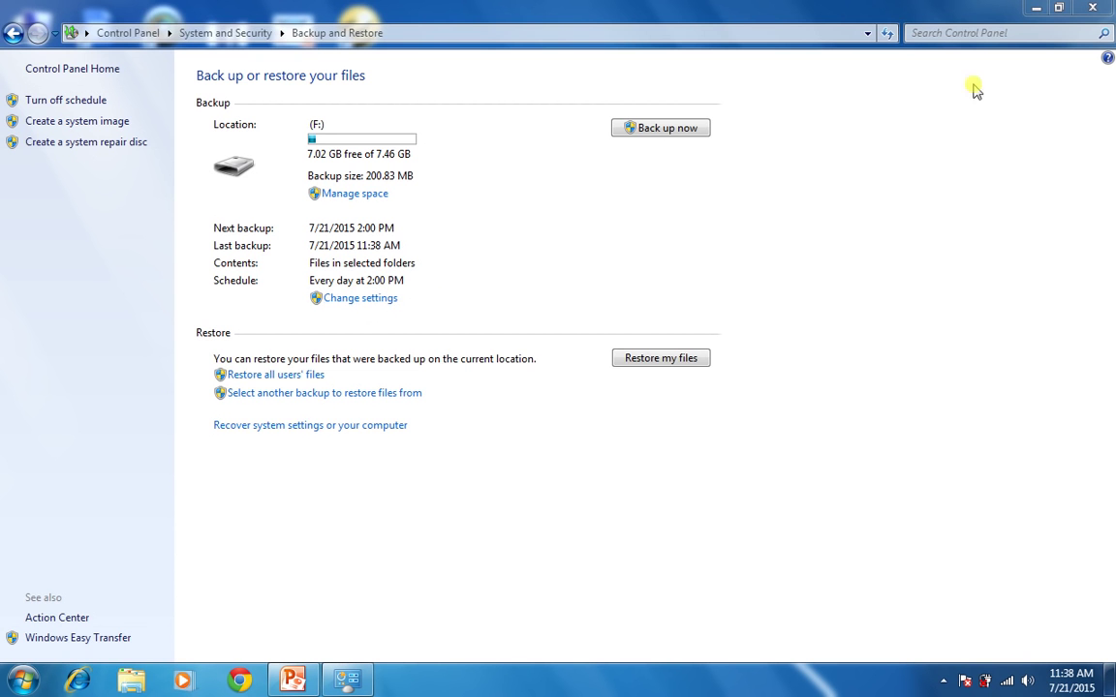
# Minimize the Backup and Restore window and permanently delete the bbbb folder from the desktop.
pyautogui.click(1037, 8)
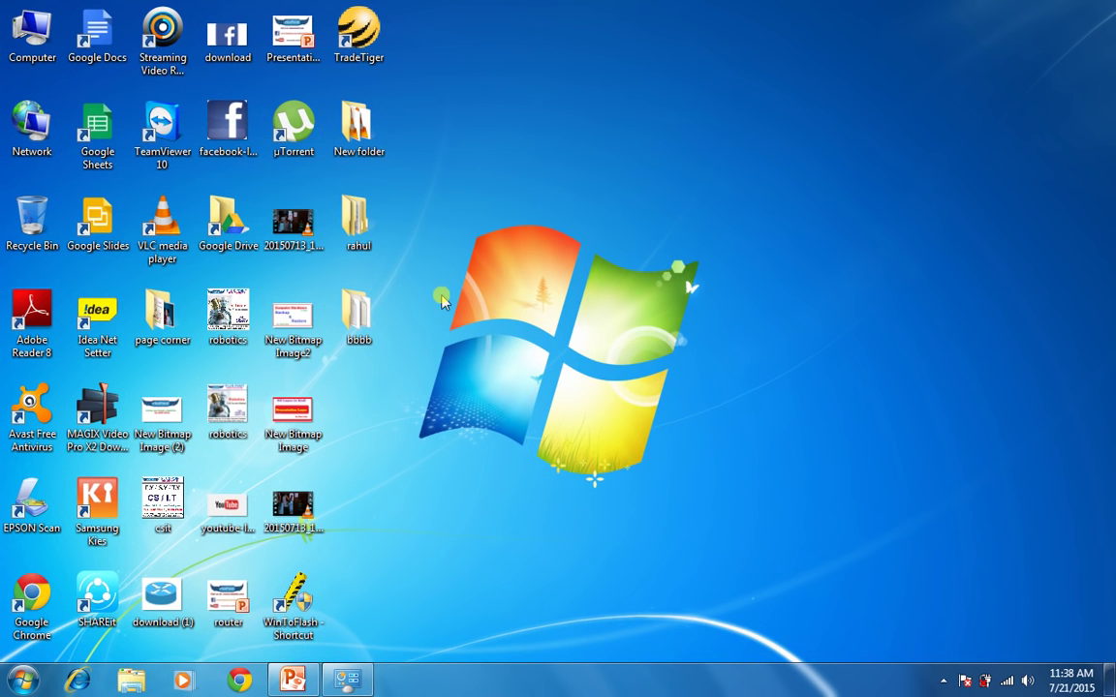
pyautogui.click(364, 339)
pyautogui.hotkey('shift', 'Delete')
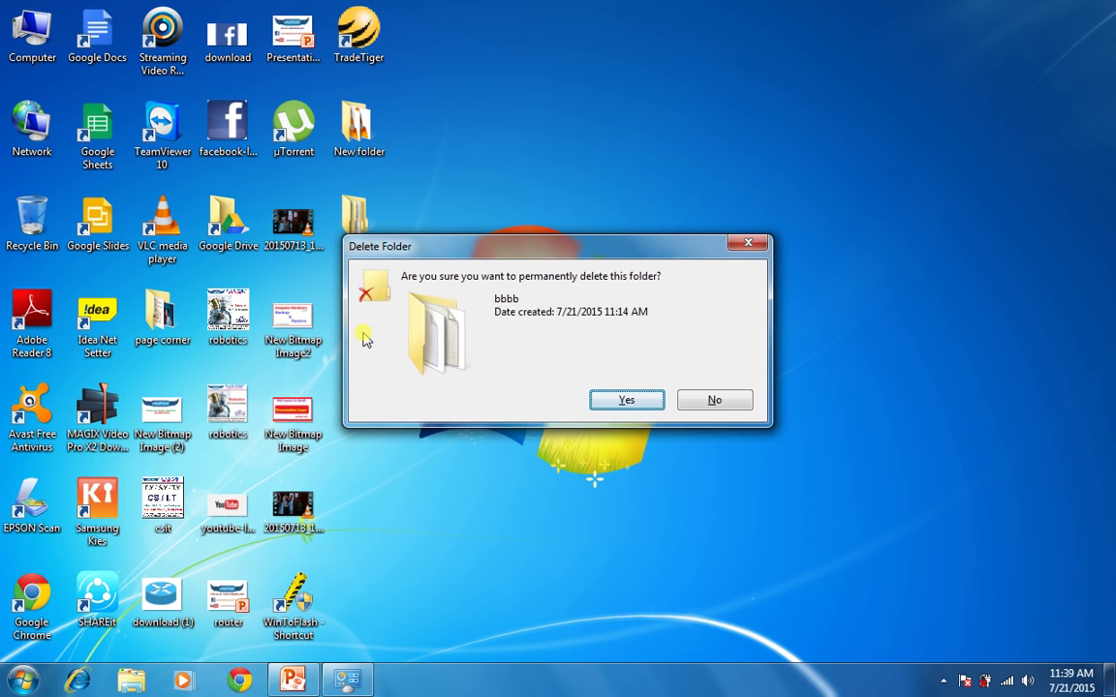
pyautogui.press('Return')
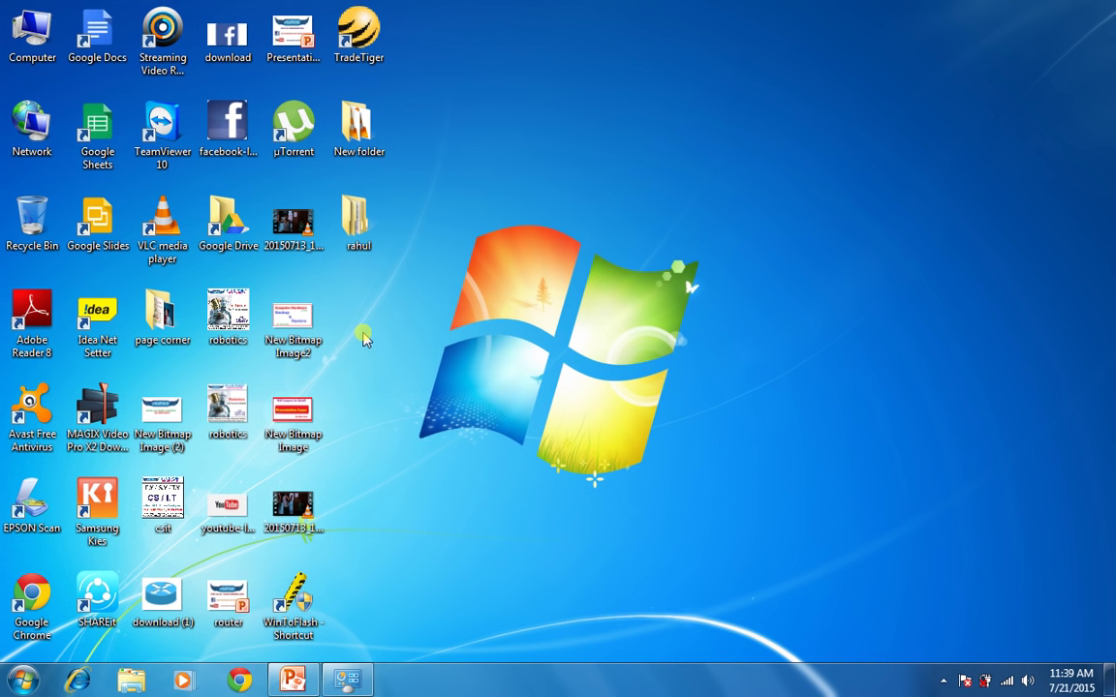
# Bring back the Backup and Restore window and start restoring files from the current backup location.
pyautogui.click(345, 679)
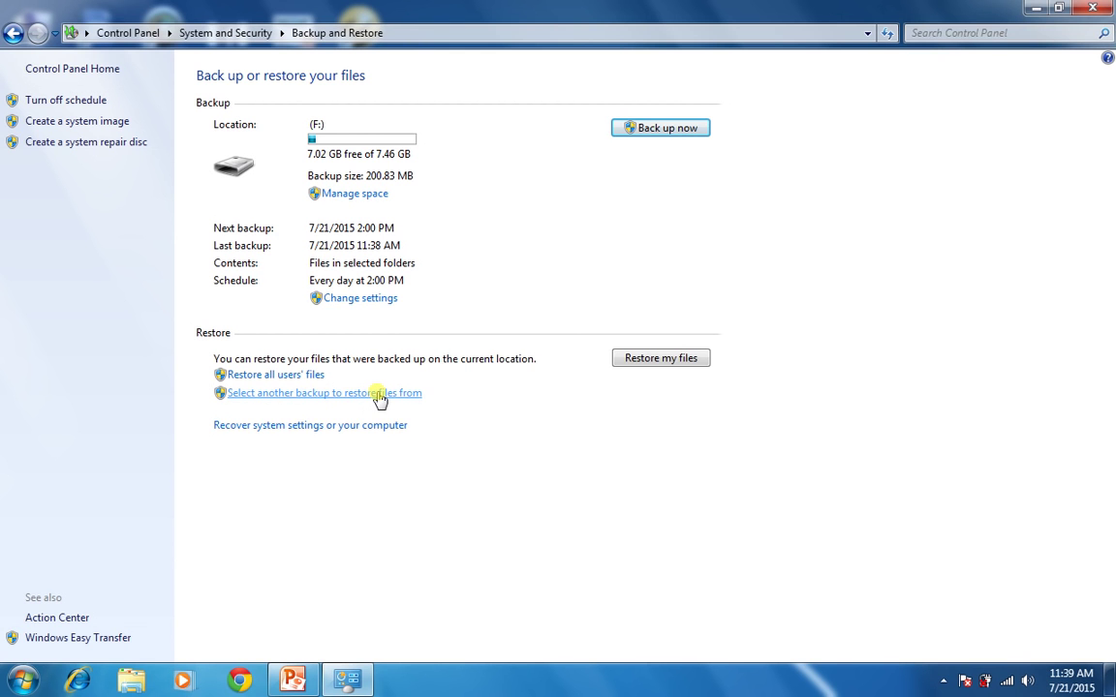
pyautogui.click(625, 366)
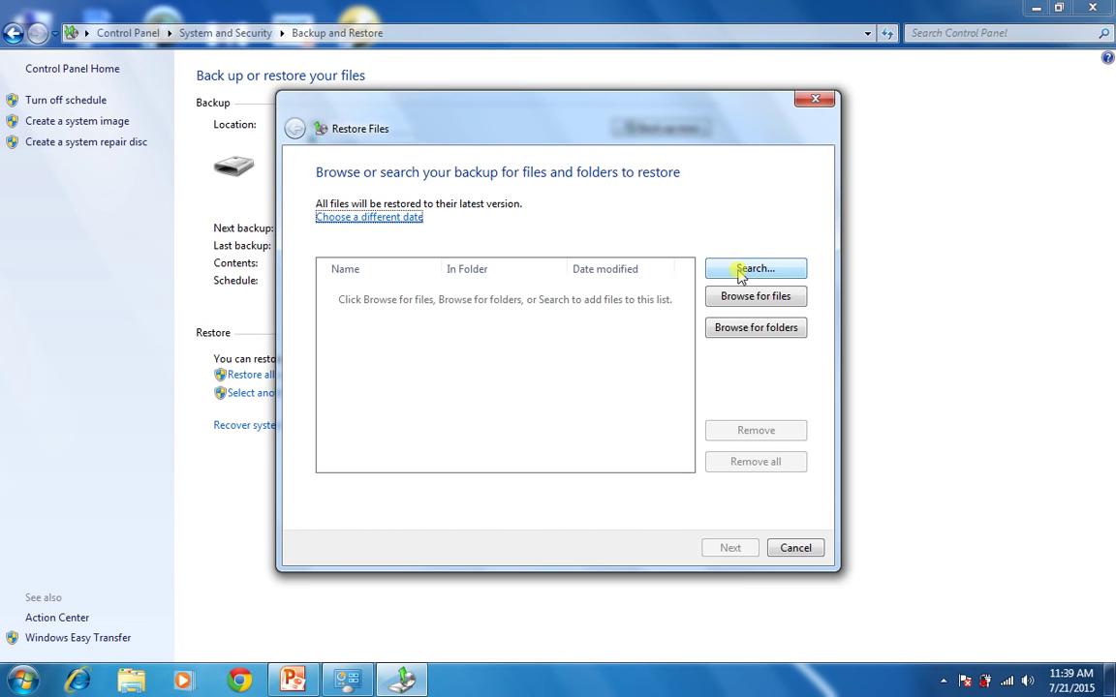
# Browse the backup on F: through Backup of C: down to the Desktop folder, and cancel without adding a folder.
pyautogui.click(738, 329)
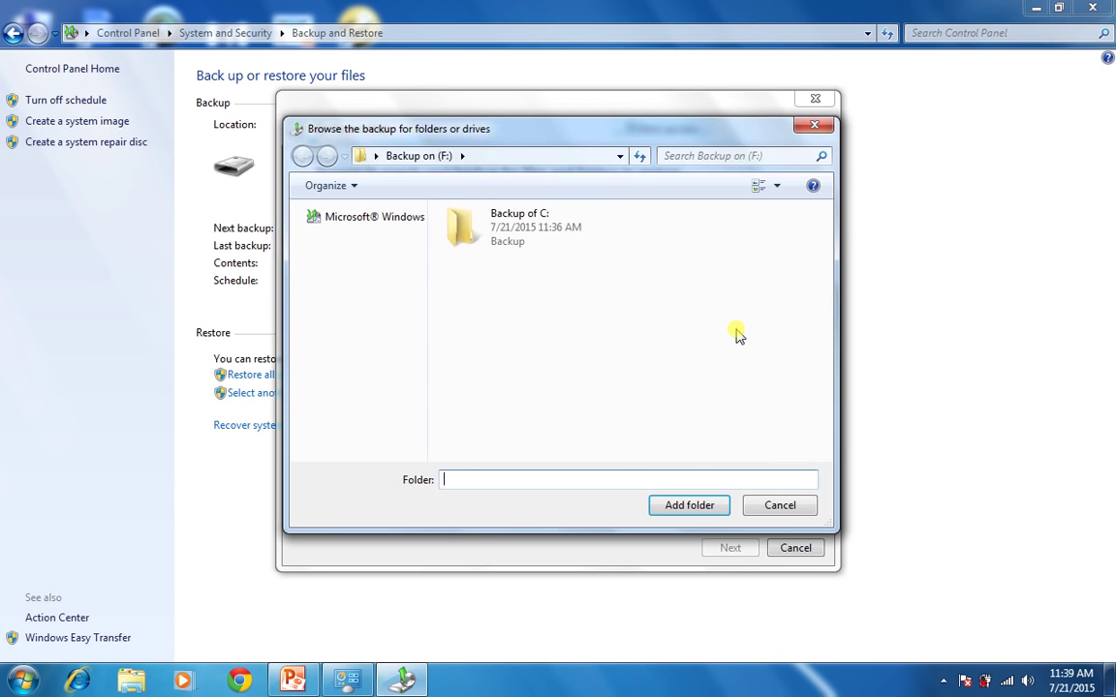
pyautogui.doubleClick(529, 242)
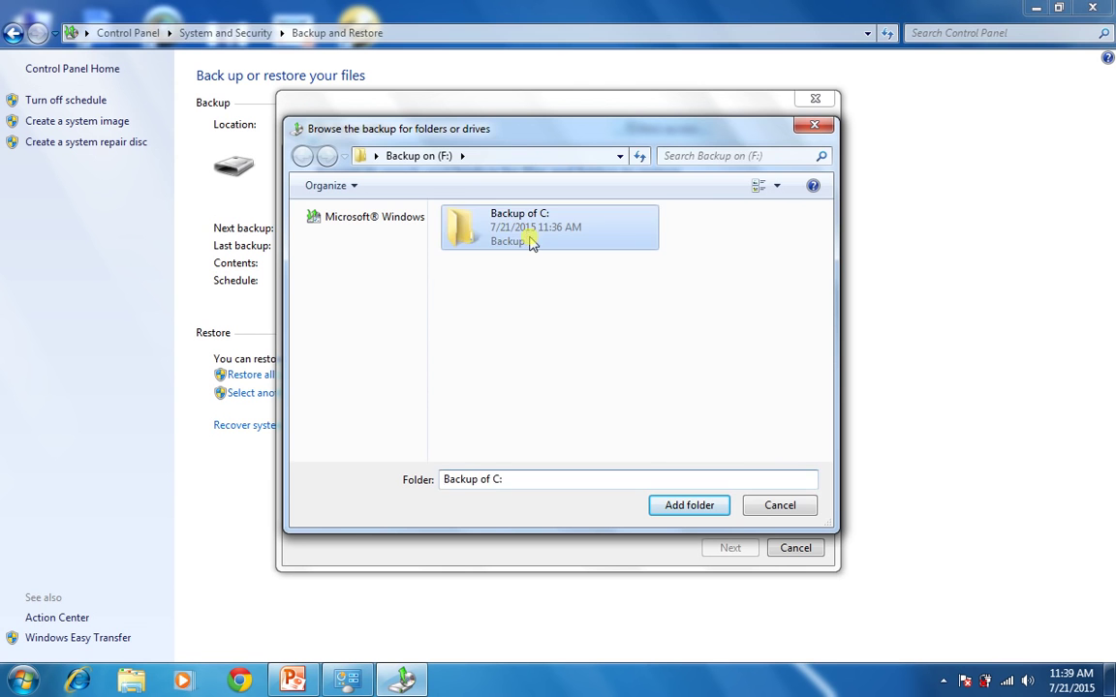
pyautogui.click(529, 242)
pyautogui.doubleClick(529, 243)
pyautogui.doubleClick(528, 242)
pyautogui.click(529, 242)
pyautogui.doubleClick(529, 242)
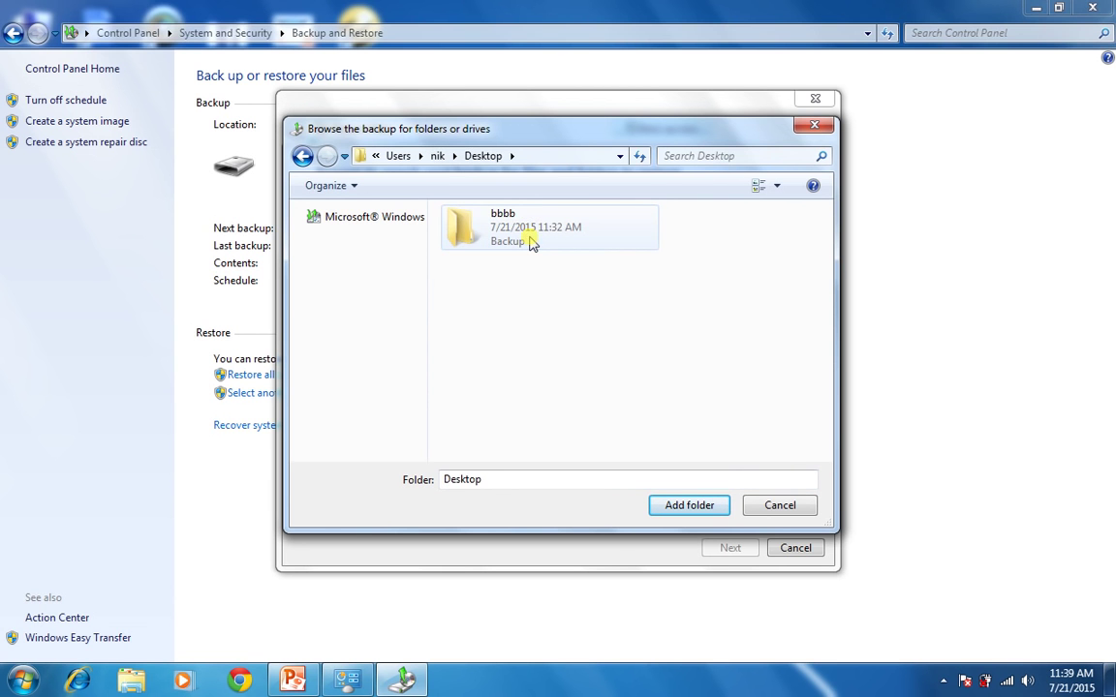
pyautogui.click(760, 504)
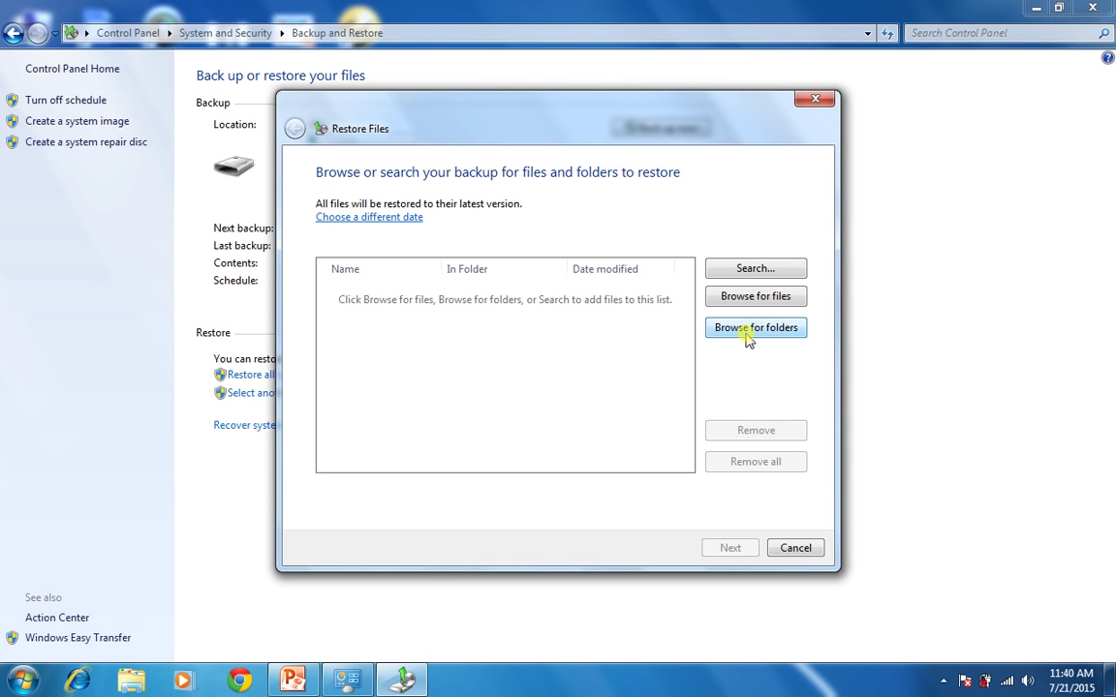
# Search the backup for bbbb and add the found folder to the list of items to restore.
pyautogui.click(744, 271)
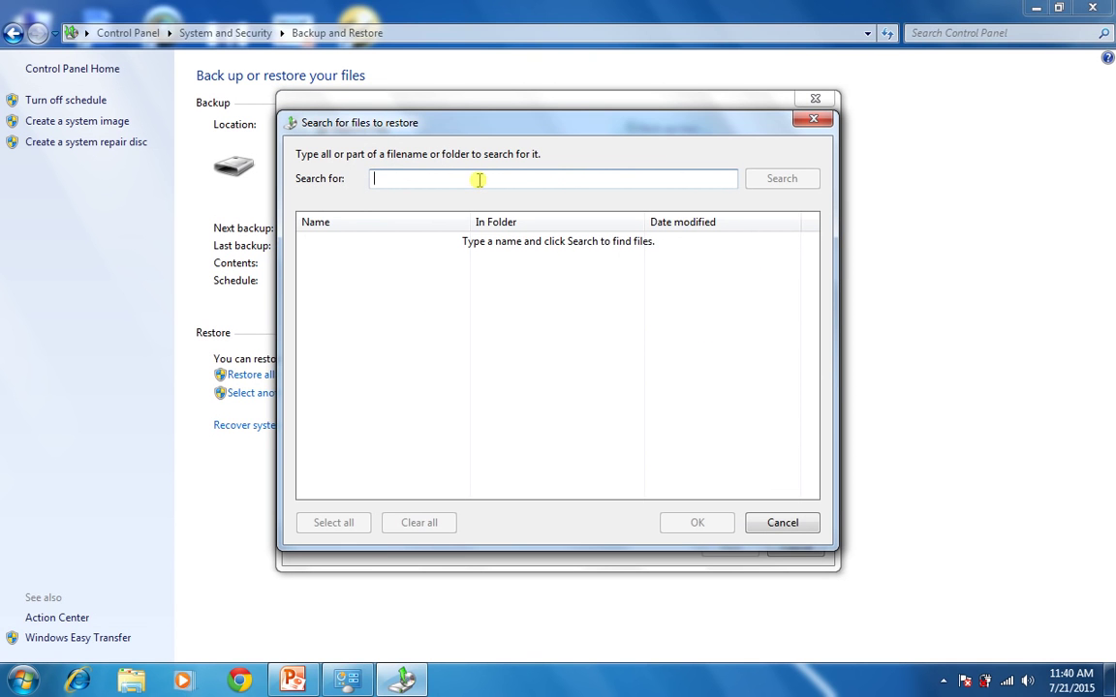
pyautogui.write('bbbb')
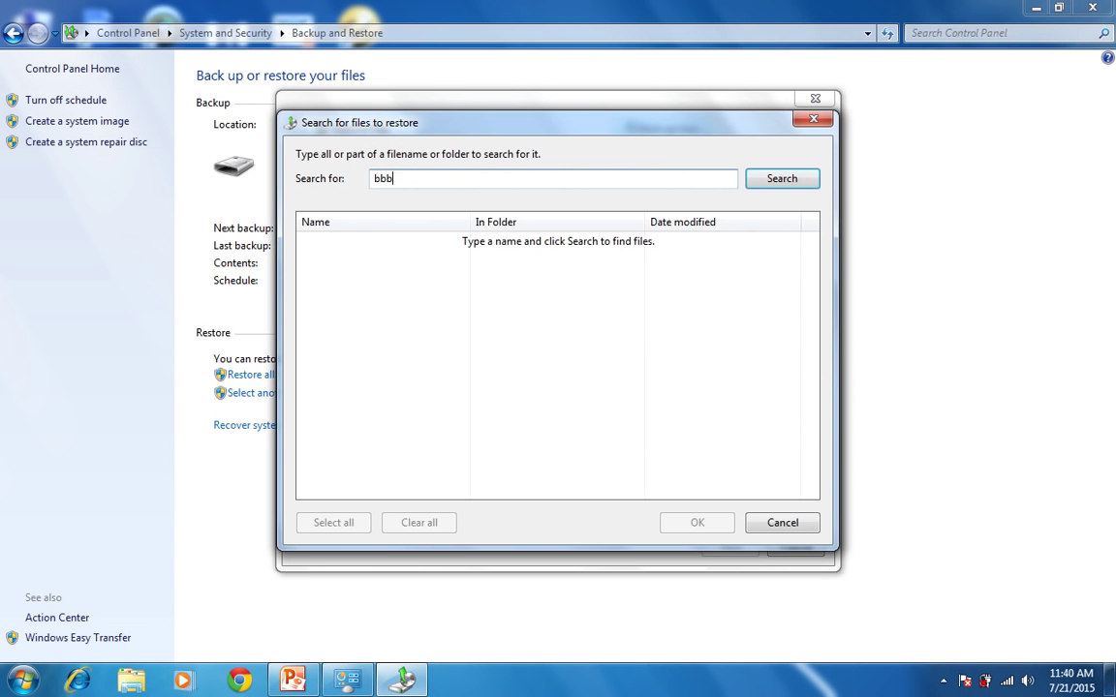
pyautogui.click(780, 183)
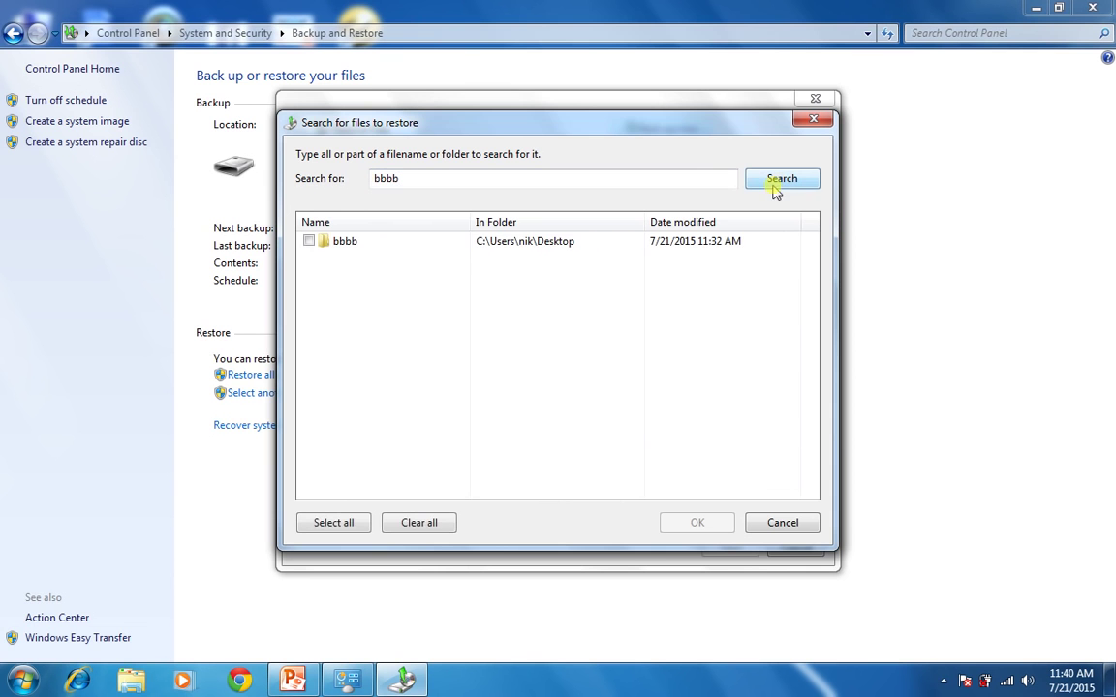
pyautogui.click(312, 246)
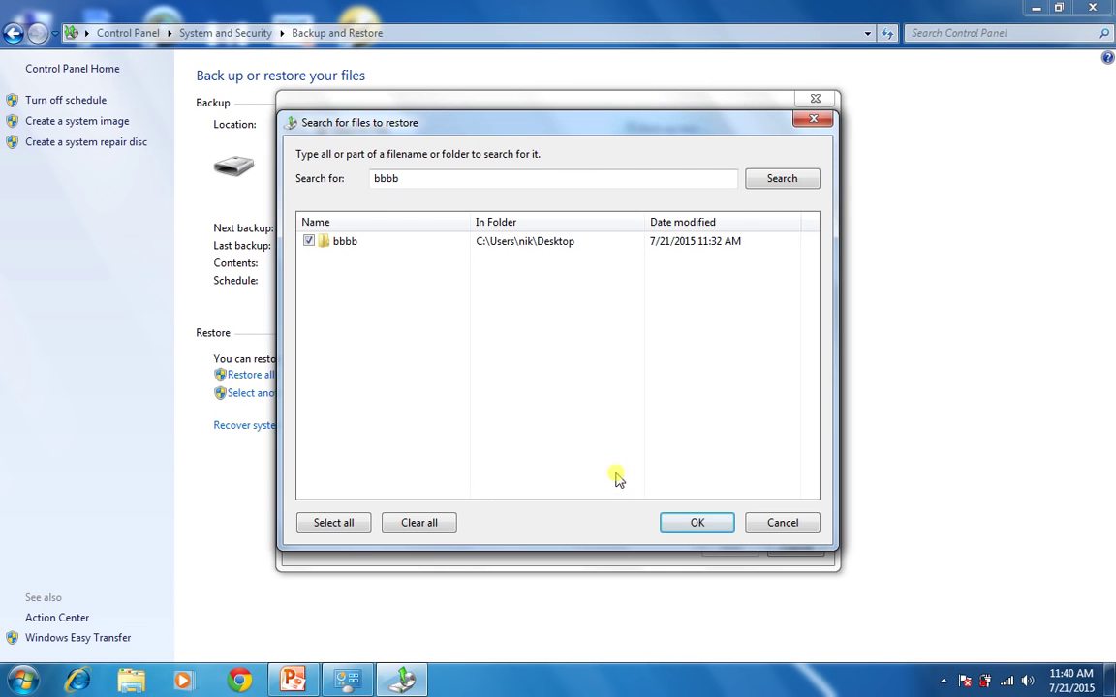
pyautogui.click(696, 523)
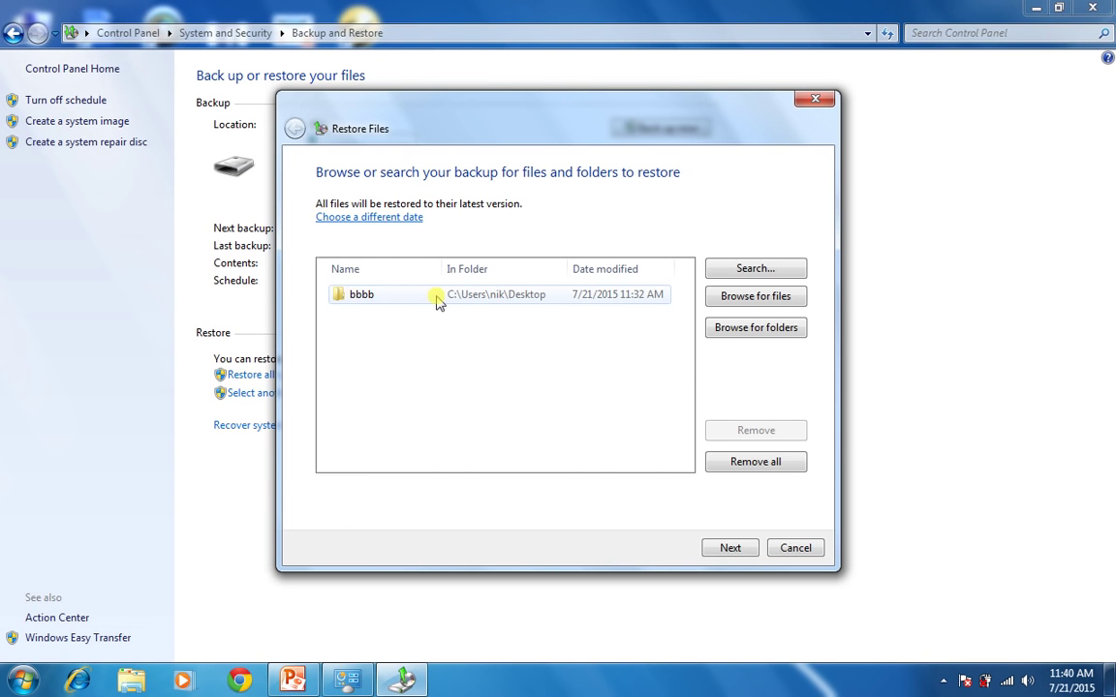
# Restore the bbbb folder to its original location, clearing the windows away from the desktop icons, and finish the restore.
pyautogui.click(732, 548)
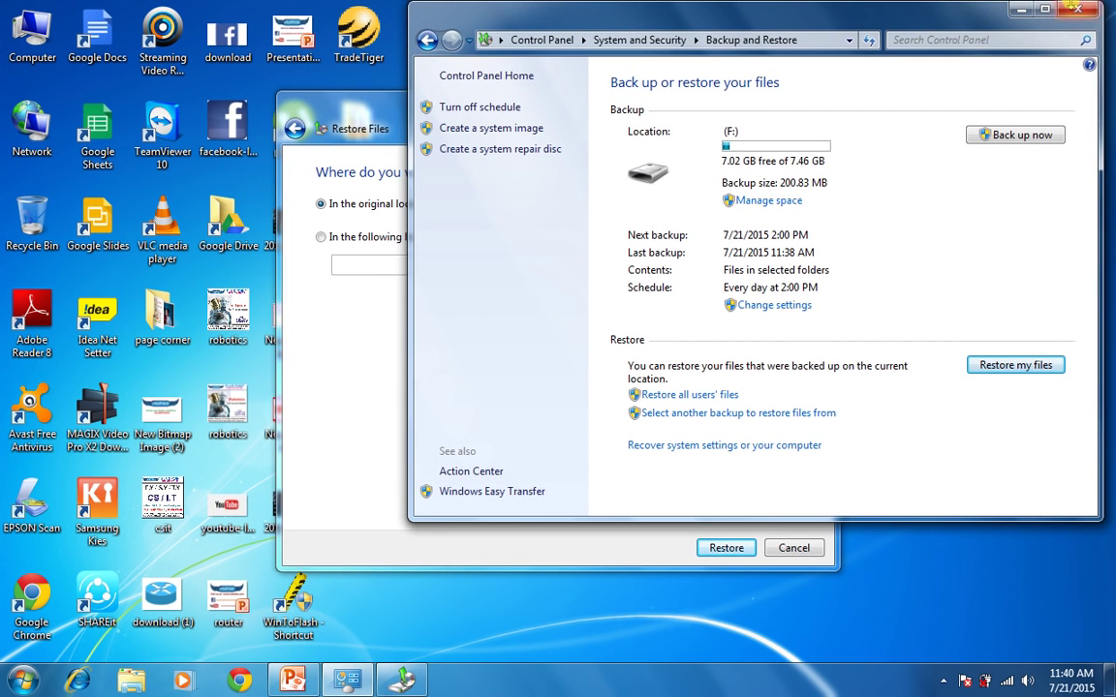
pyautogui.click(1024, 11)
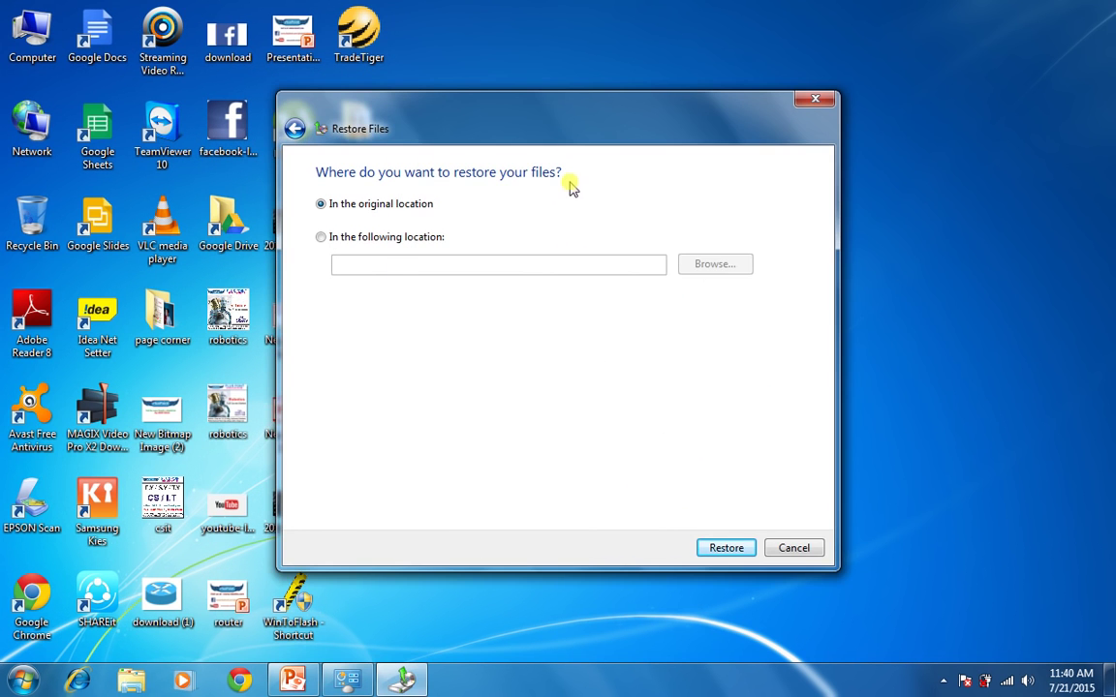
pyautogui.moveTo(570, 110); pyautogui.dragTo(754, 14)
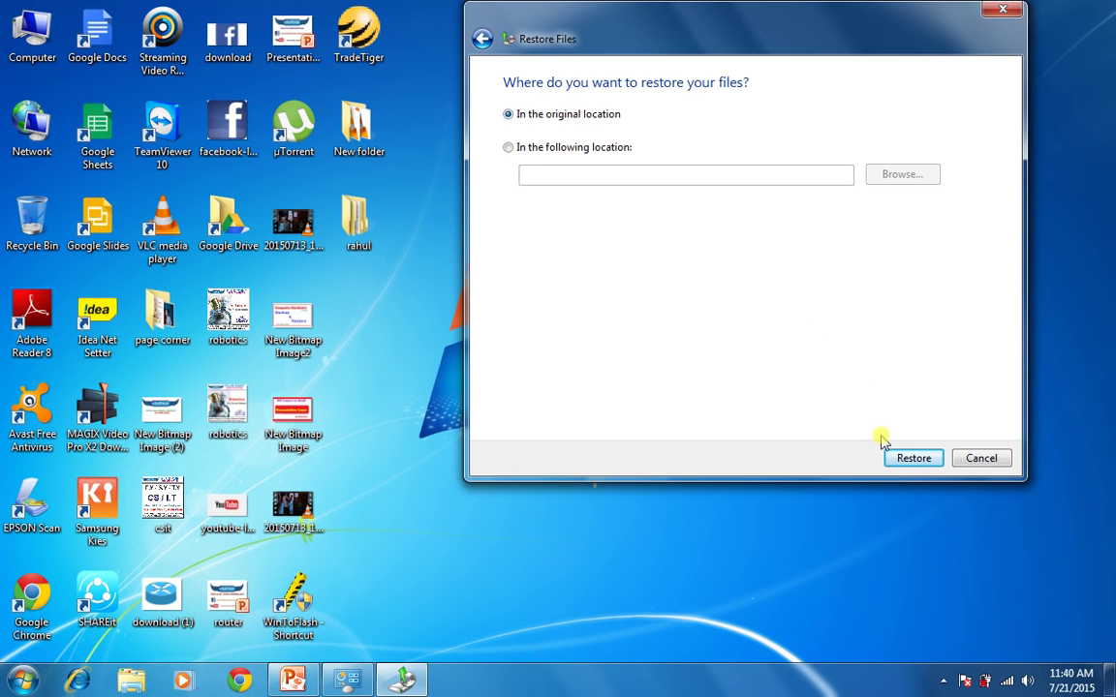
pyautogui.click(900, 459)
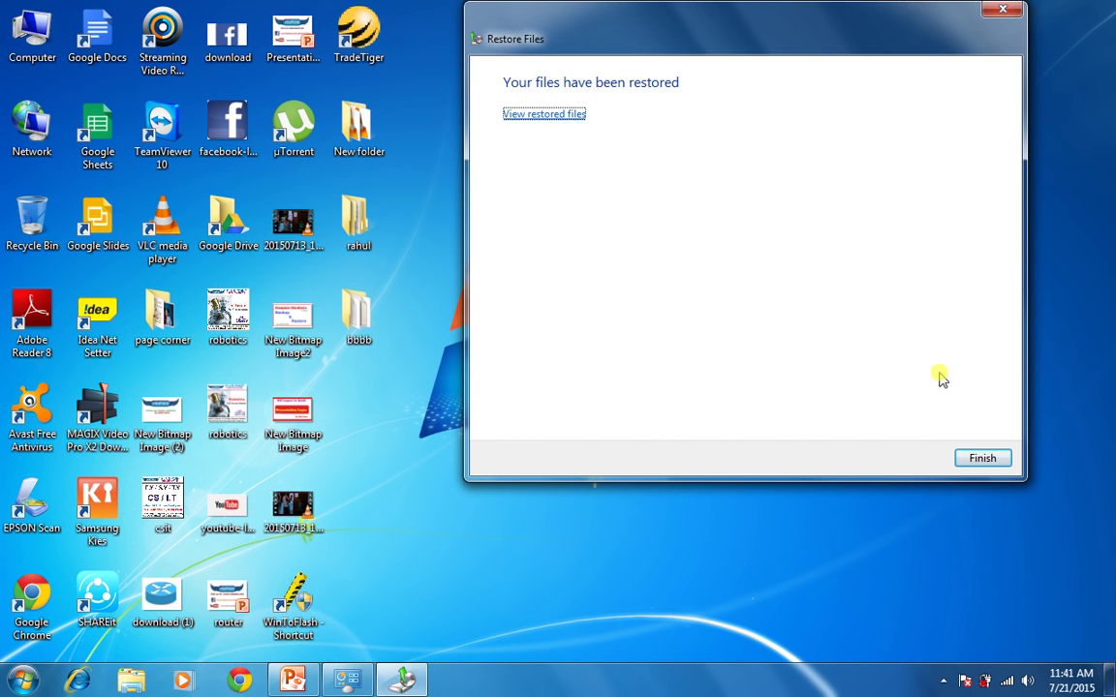
pyautogui.click(980, 459)
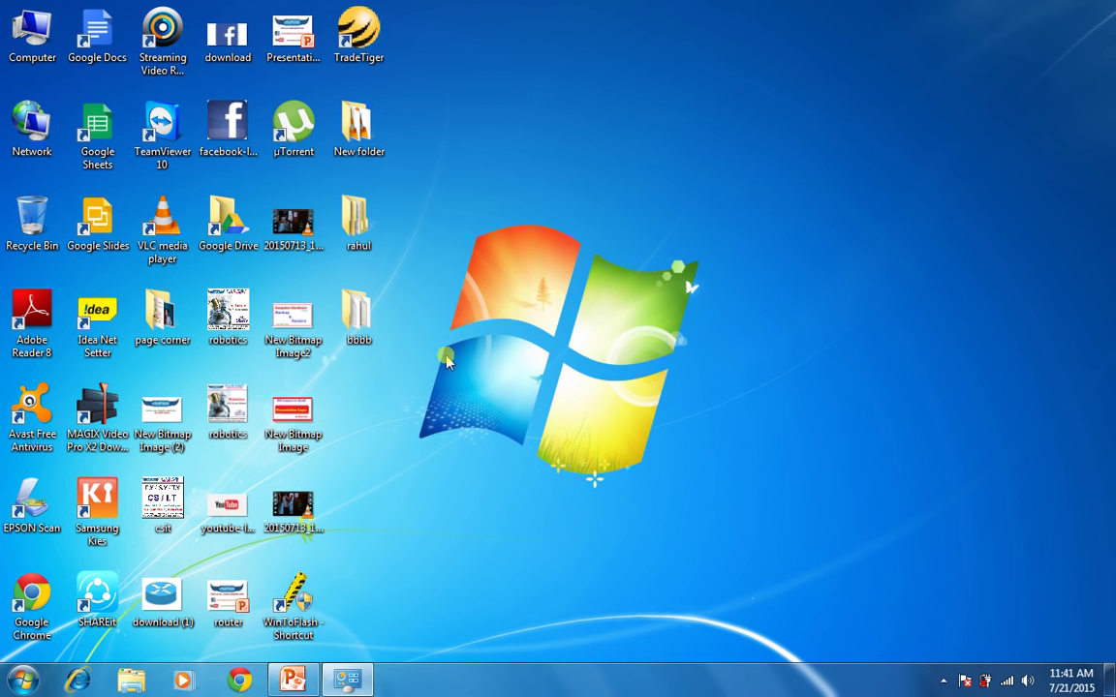
# Check the files inside the restored bbbb desktop folder, close it and switch to the PowerPoint presentation.
pyautogui.doubleClick(376, 323)
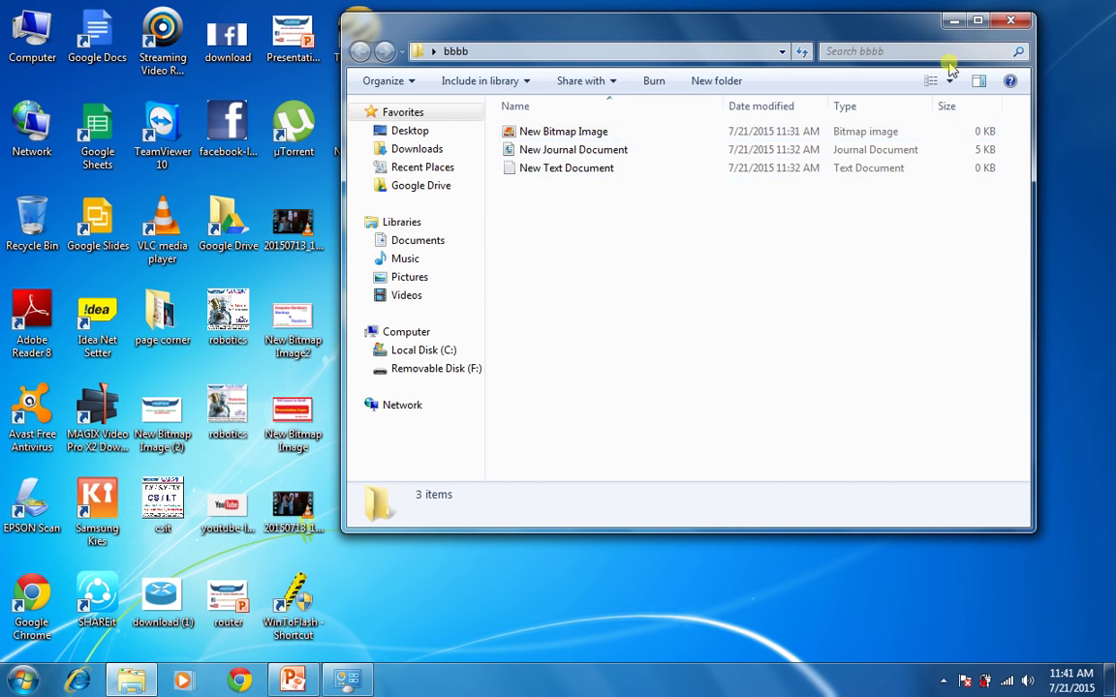
pyautogui.click(1008, 21)
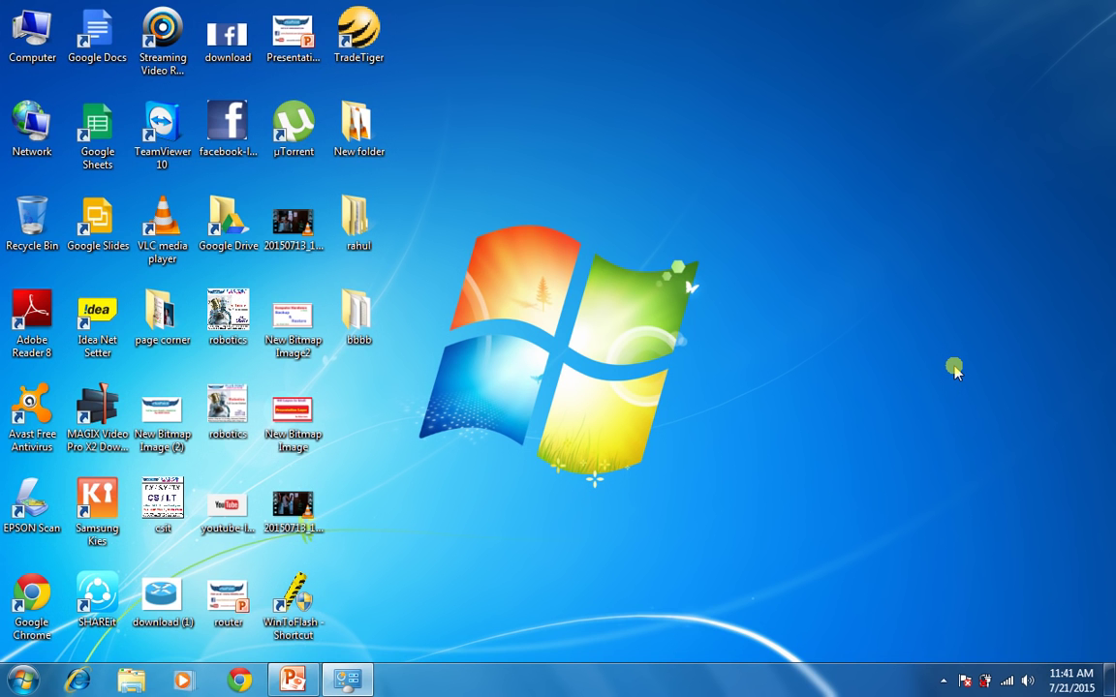
pyautogui.click(292, 680)
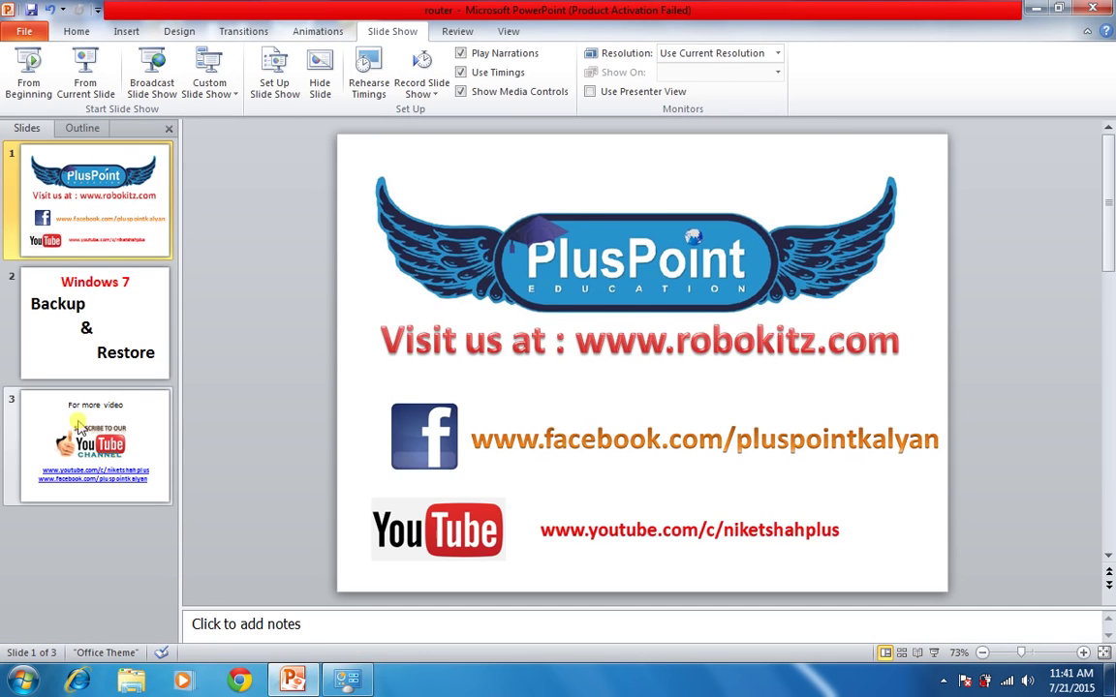